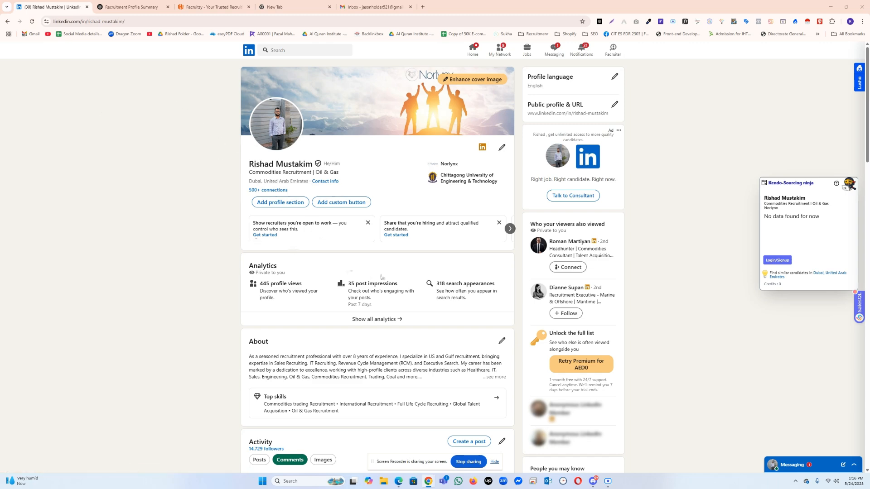
Step: Examine the LinkedIn profile's header, About, Activity and Experience sections
{"action": "scroll", "coordinate": [379, 277], "scroll_direction": "down", "scroll_amount": 10}
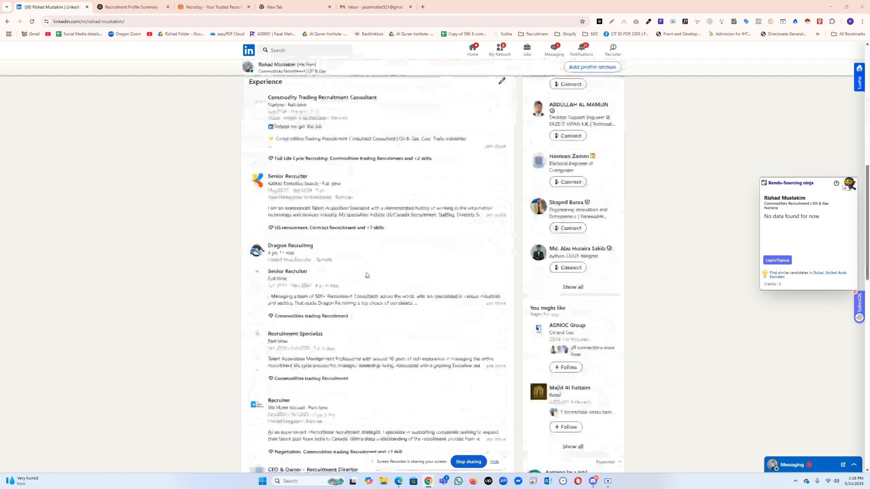
{"action": "scroll", "coordinate": [368, 275], "scroll_direction": "down", "scroll_amount": 6}
{"action": "scroll", "coordinate": [367, 276], "scroll_direction": "up", "scroll_amount": 6}
{"action": "scroll", "coordinate": [366, 274], "scroll_direction": "up", "scroll_amount": 4}
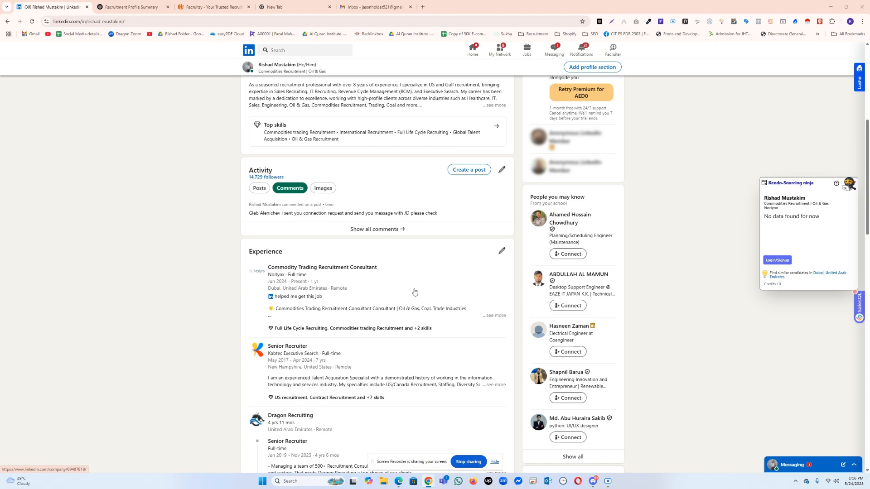
{"action": "scroll", "coordinate": [413, 291], "scroll_direction": "up", "scroll_amount": 5}
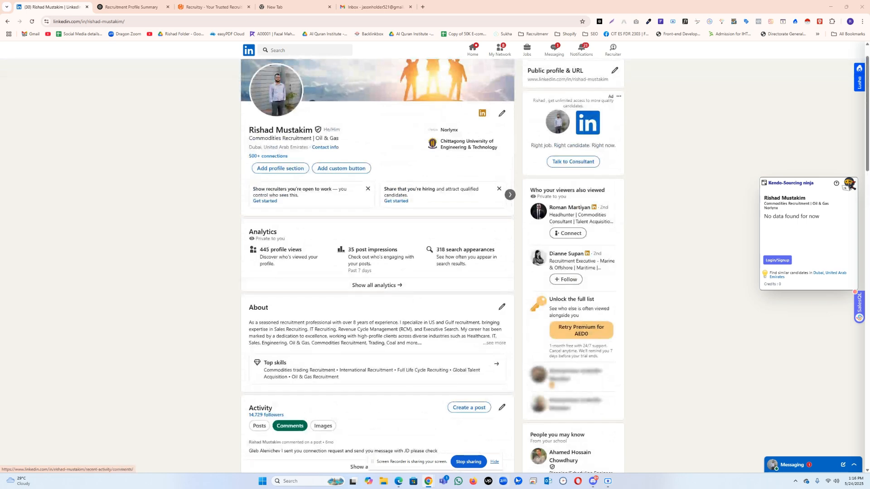
Step: Switch to Microsoft Edge, open LinkedIn's new-account registration form and fill in the email address
{"action": "left_click", "coordinate": [399, 481]}
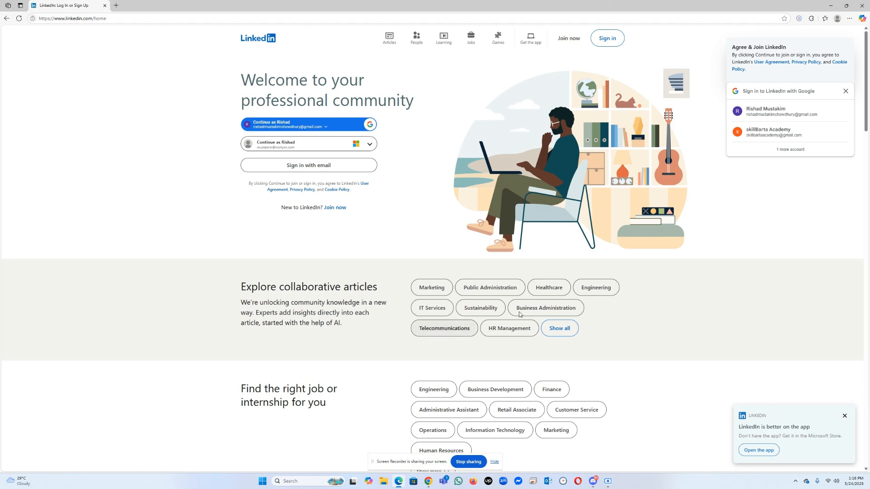
{"action": "left_click", "coordinate": [567, 46]}
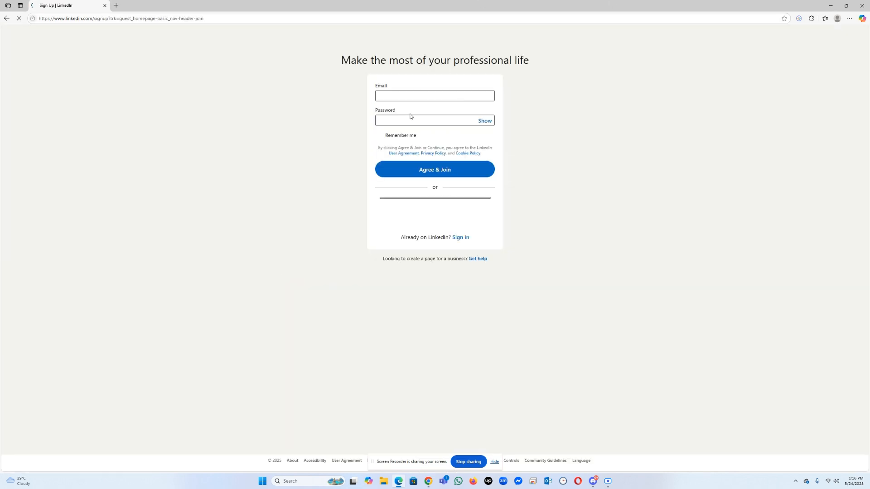
{"action": "left_click", "coordinate": [394, 97]}
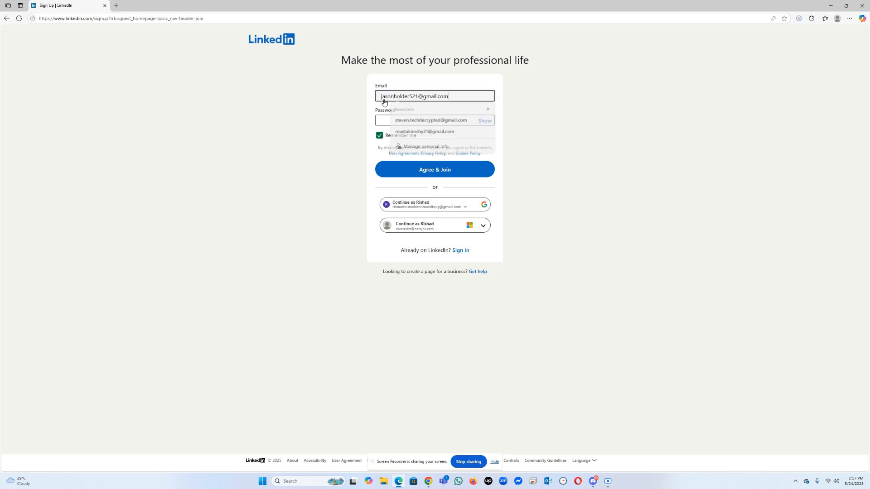
{"action": "left_click", "coordinate": [388, 113]}
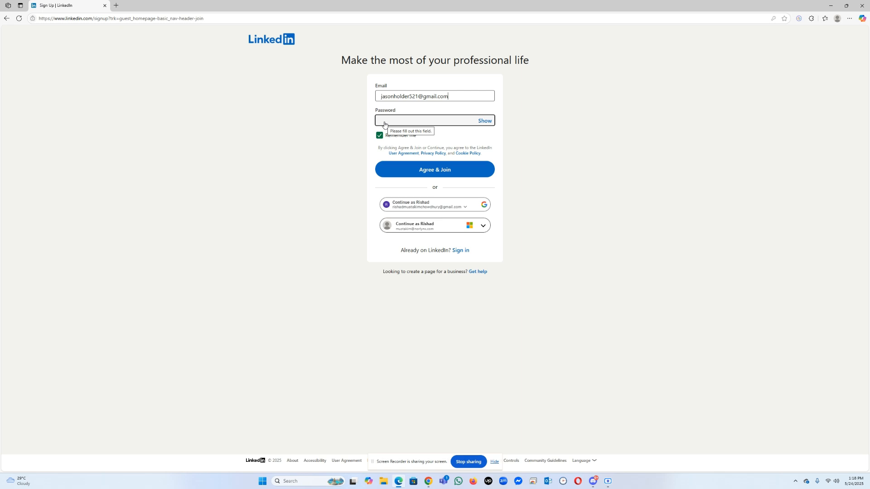
Step: Enter the account password on the registration form and agree to join LinkedIn
{"action": "left_click", "coordinate": [403, 120]}
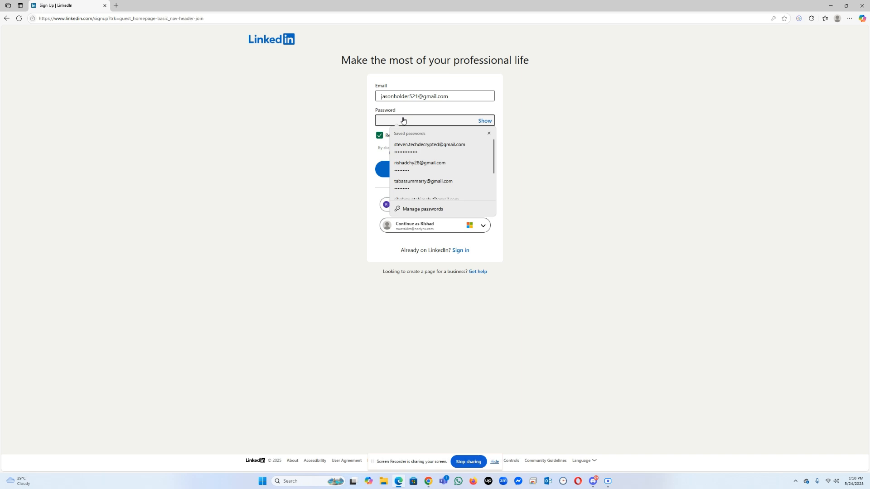
{"action": "type", "text": "••••••••"}
{"action": "left_click", "coordinate": [333, 159]}
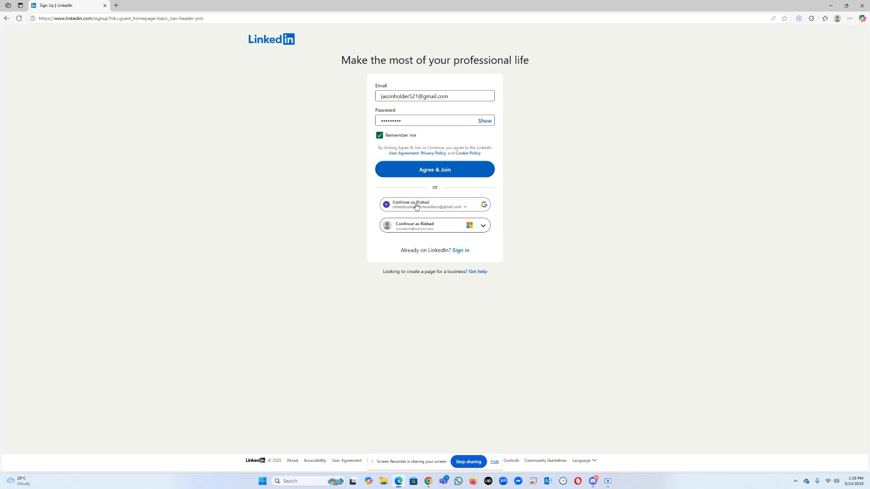
{"action": "left_click", "coordinate": [417, 170]}
Step: Enter the first and last name, continue, and choose the upright picture in the security check before closing it
{"action": "key", "text": "Tab"}
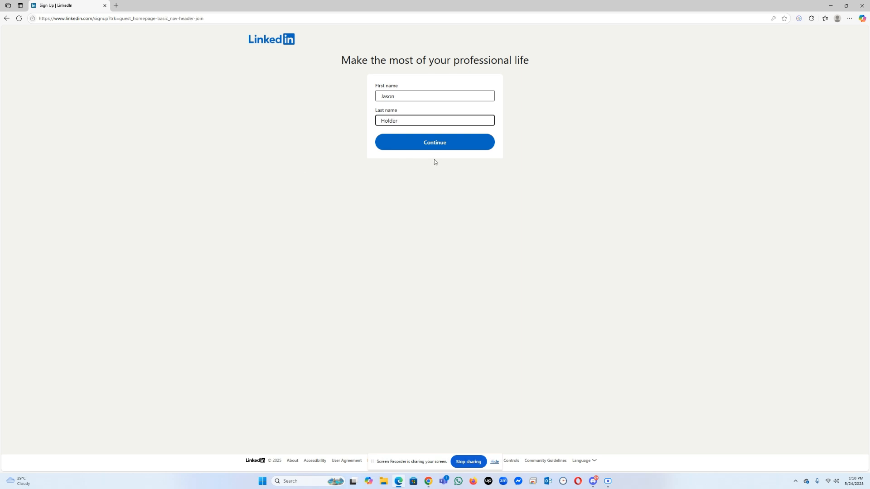
{"action": "left_click", "coordinate": [444, 147]}
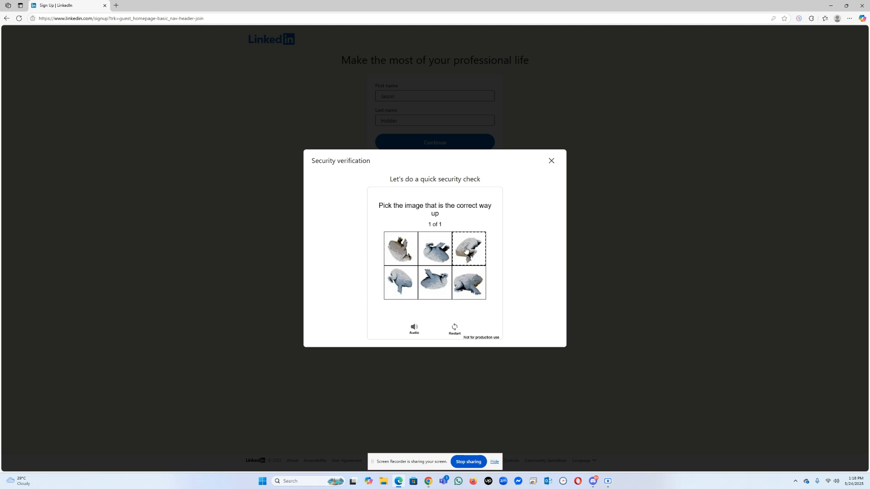
{"action": "left_click", "coordinate": [468, 288]}
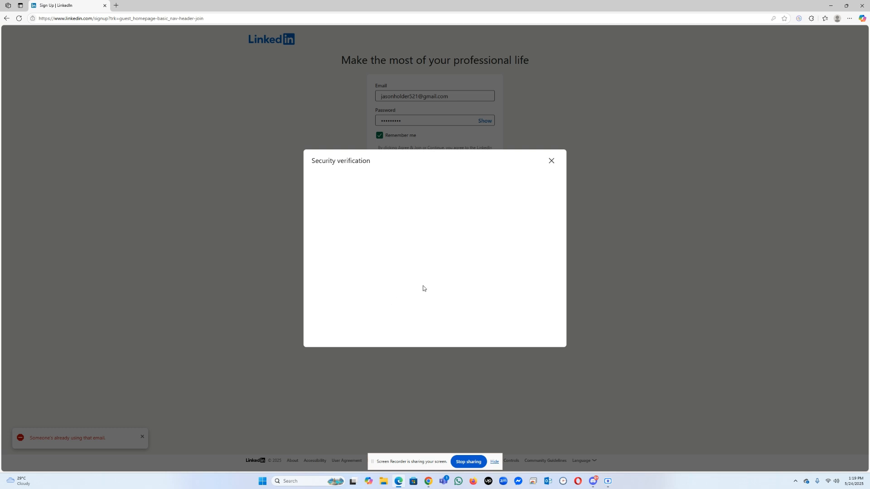
{"action": "left_click", "coordinate": [552, 162]}
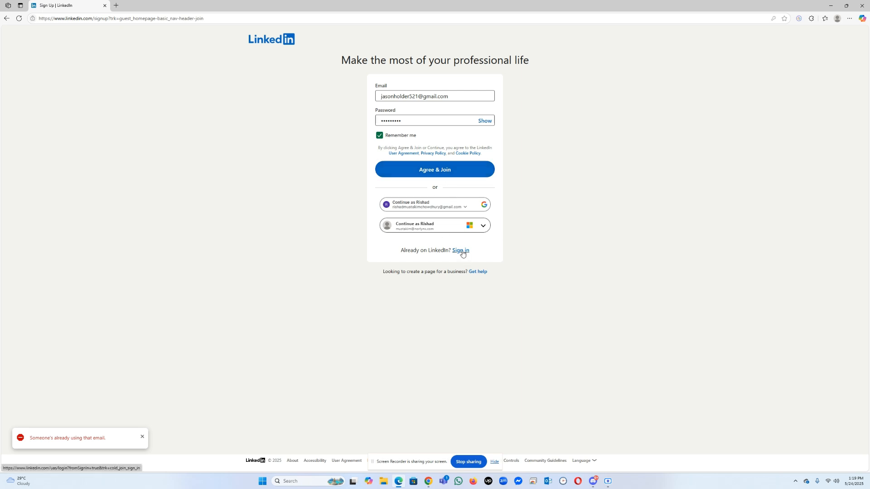
Step: Select the registration email for replacement, switch to Gmail in Chrome and start signing in to the Job Triq account
{"action": "triple_click", "coordinate": [410, 96]}
{"action": "left_click", "coordinate": [428, 482]}
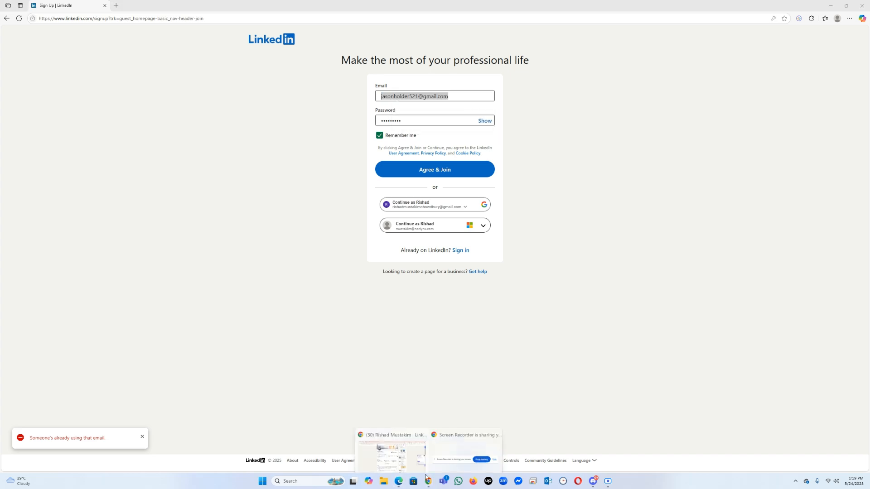
{"action": "left_click", "coordinate": [462, 445]}
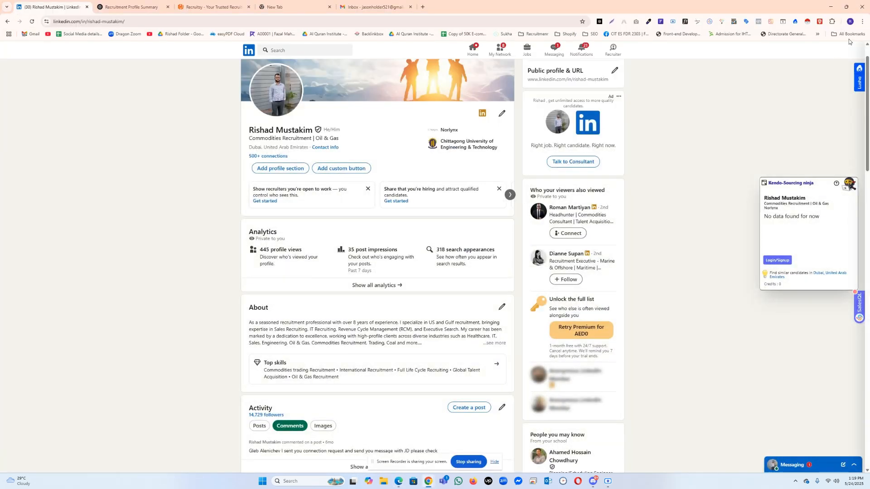
{"action": "left_click", "coordinate": [390, 5]}
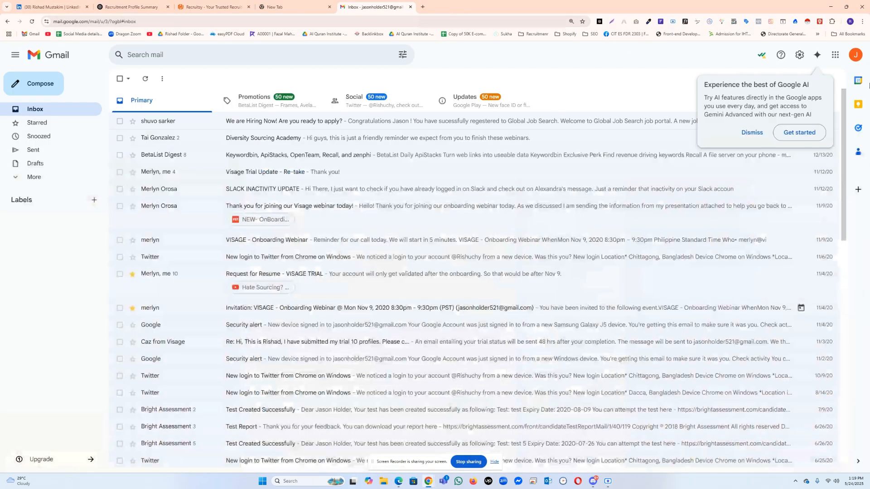
{"action": "left_click", "coordinate": [851, 61]}
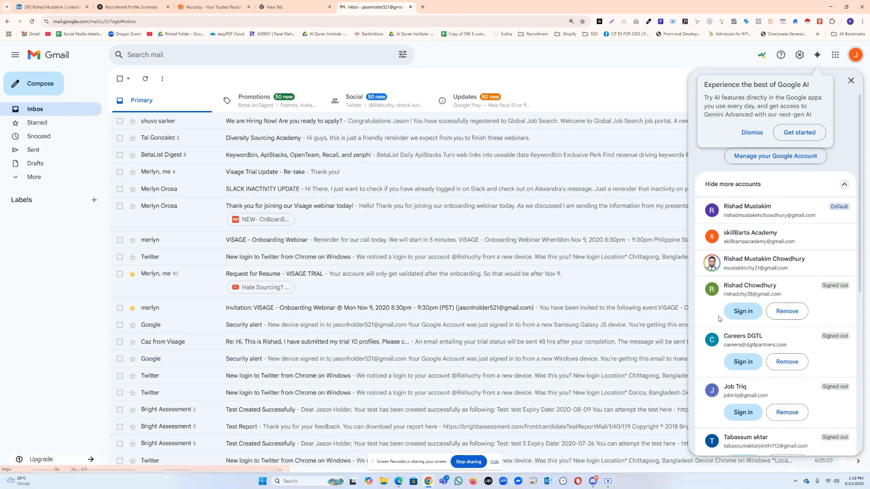
{"action": "scroll", "coordinate": [749, 343], "scroll_direction": "down", "scroll_amount": 2}
{"action": "scroll", "coordinate": [749, 343], "scroll_direction": "down", "scroll_amount": 3}
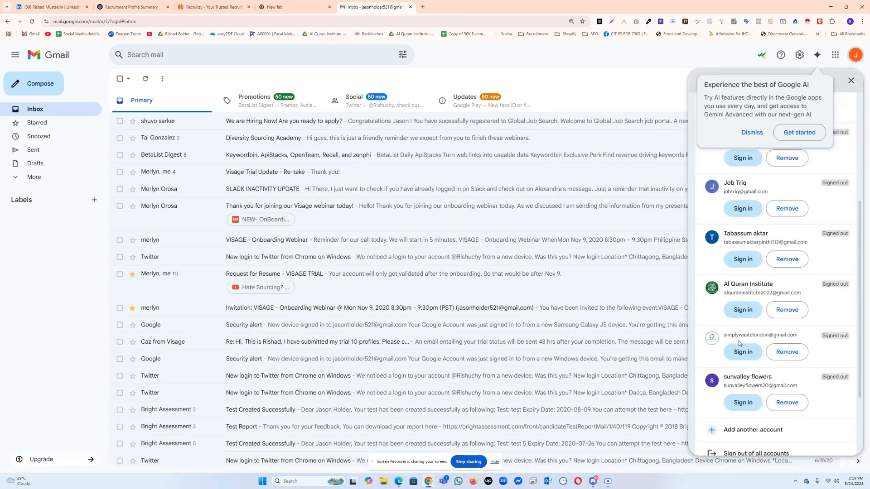
{"action": "scroll", "coordinate": [743, 366], "scroll_direction": "up", "scroll_amount": 3}
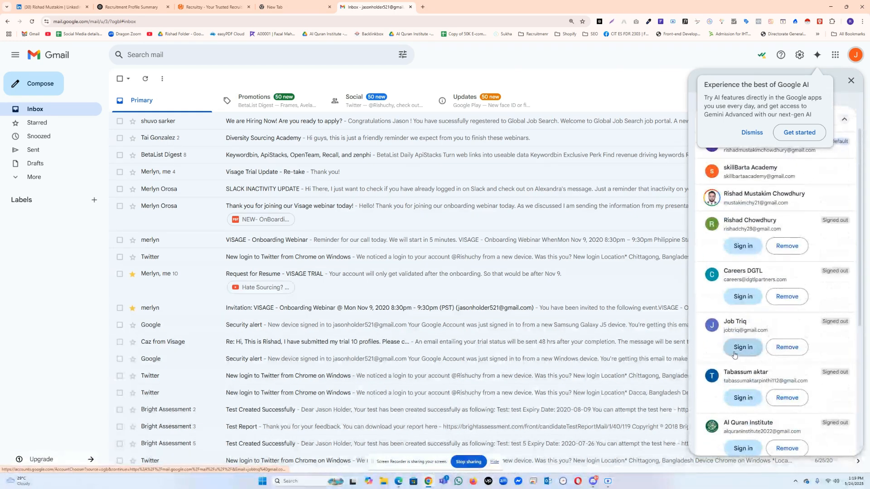
{"action": "left_click", "coordinate": [729, 348]}
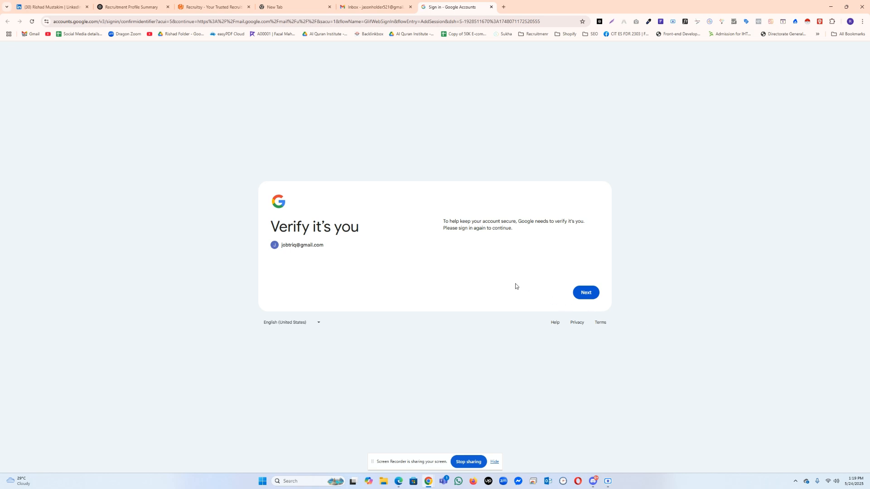
{"action": "left_click", "coordinate": [594, 294]}
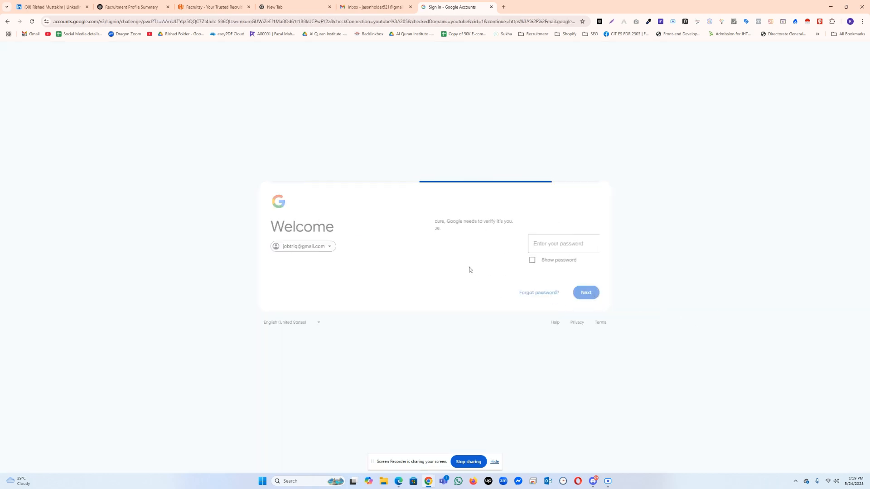
Step: Try to sign in to the Job Triq Google account with the account password
{"action": "type", "text": "•••"}
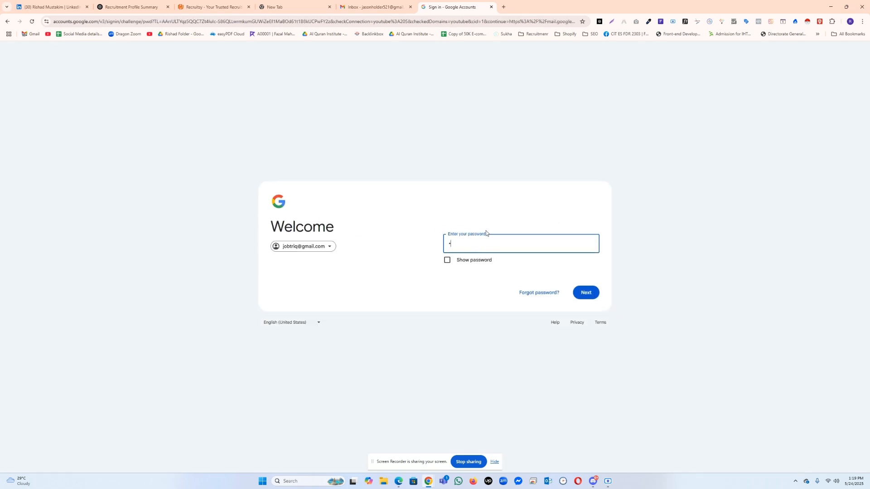
{"action": "type", "text": "•••••"}
{"action": "key", "text": "Return"}
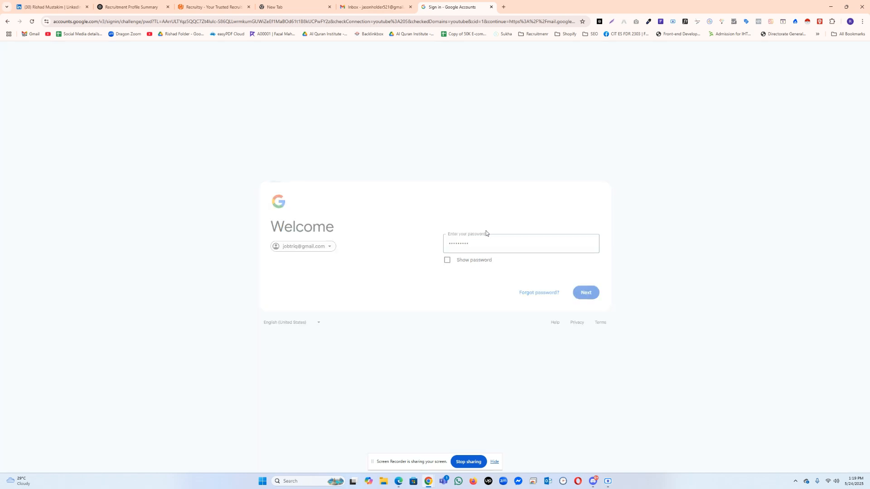
{"action": "type", "text": "•••"}
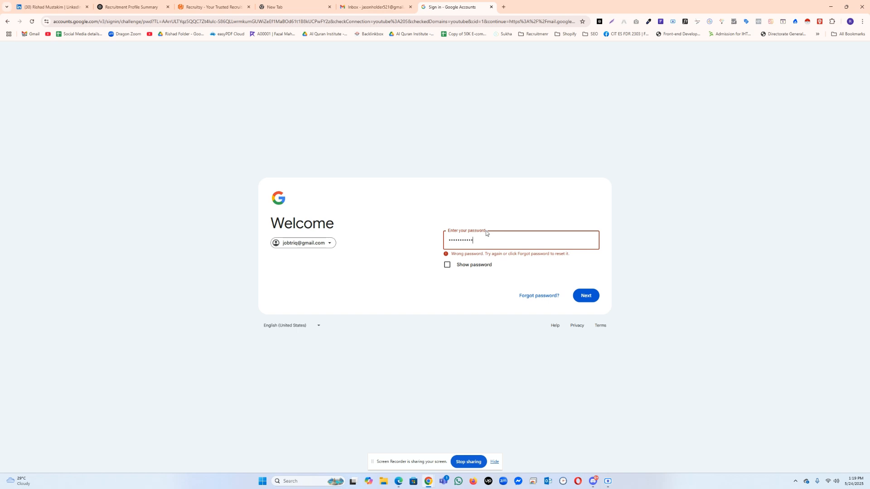
{"action": "type", "text": "••"}
Step: Sign in with a re-entered account password, declining the separate Chrome profile and the recovery information update
{"action": "key", "text": "Return"}
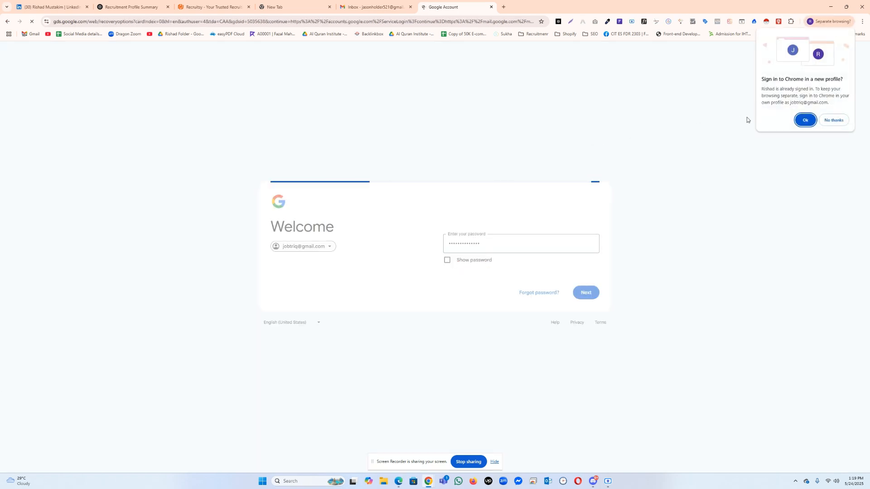
{"action": "left_click", "coordinate": [833, 120]}
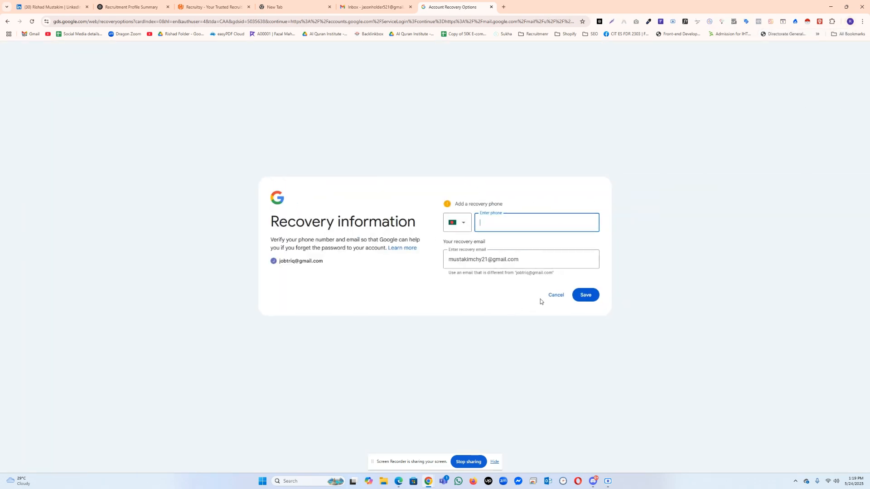
{"action": "left_click", "coordinate": [554, 300]}
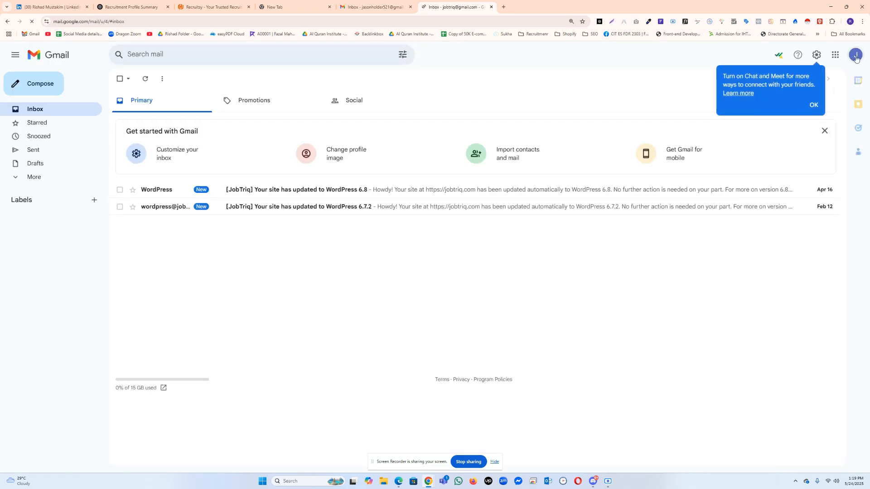
Step: Copy the signed-in account's email address from the Gmail account details
{"action": "left_click", "coordinate": [856, 56]}
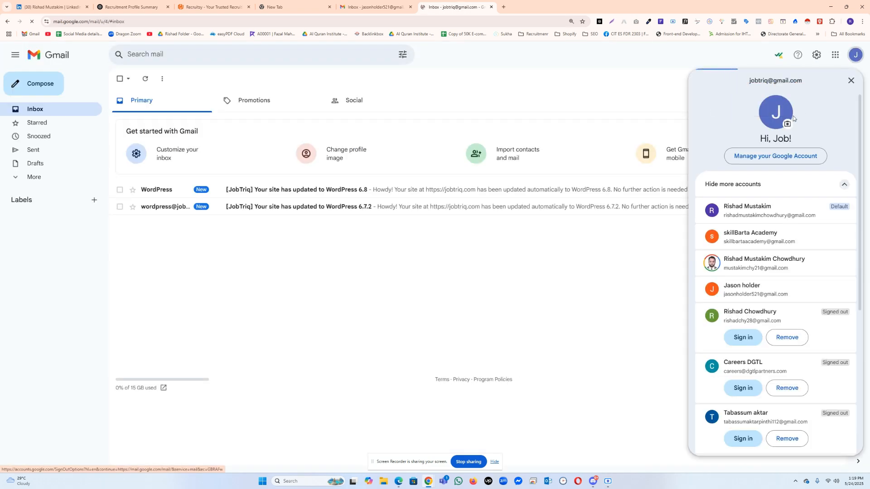
{"action": "triple_click", "coordinate": [779, 81]}
{"action": "right_click", "coordinate": [779, 83]}
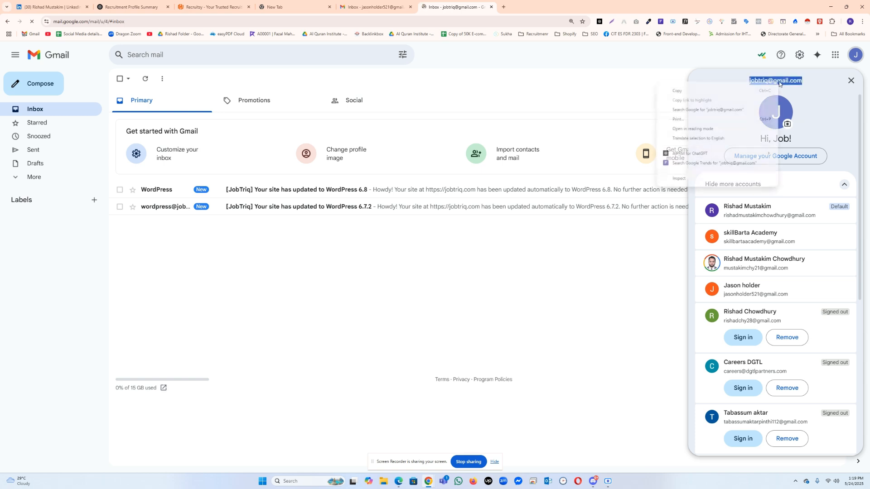
{"action": "left_click", "coordinate": [765, 92]}
Step: Return to the LinkedIn registration in Edge, replace the email with the copied address and continue with the same name
{"action": "left_click", "coordinate": [405, 482]}
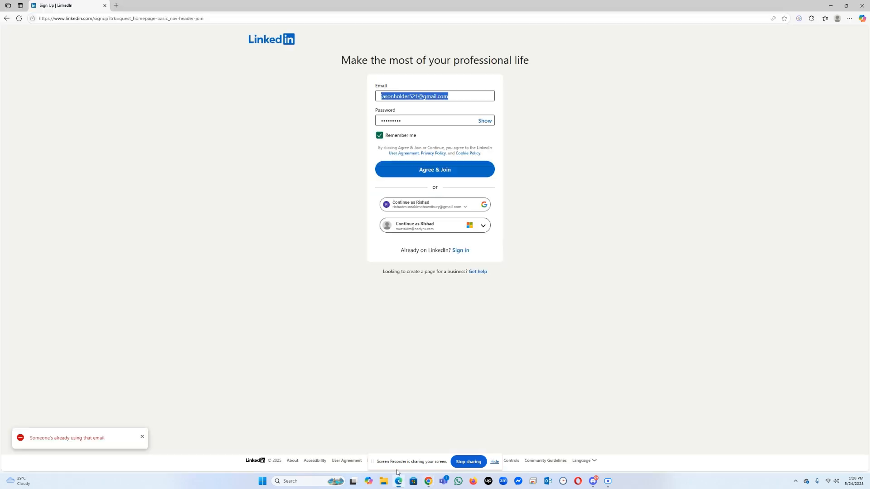
{"action": "key", "text": "ctrl+v"}
{"action": "left_click", "coordinate": [484, 121]}
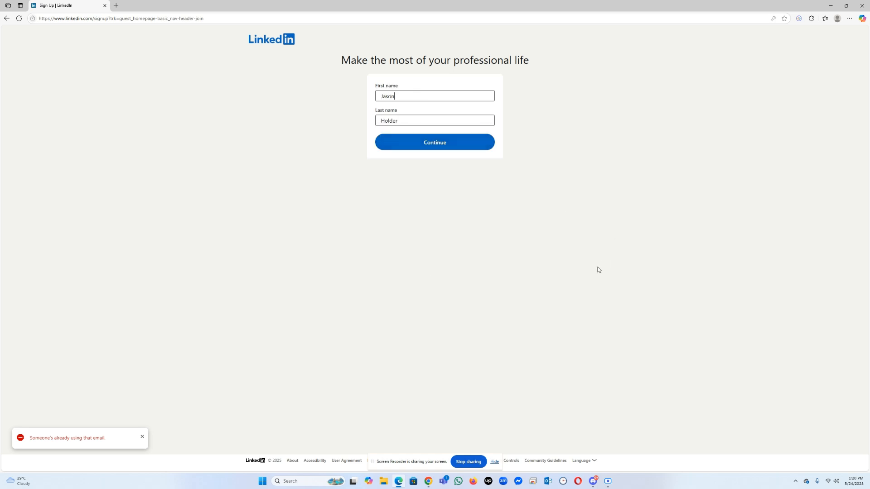
{"action": "left_click", "coordinate": [403, 145]}
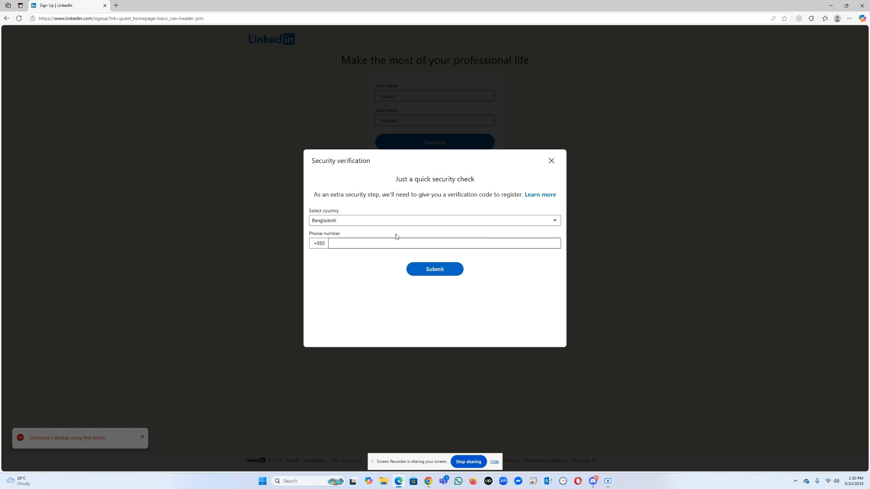
Step: Enter the phone number in the security verification and submit it to request a verification code
{"action": "left_click", "coordinate": [366, 246]}
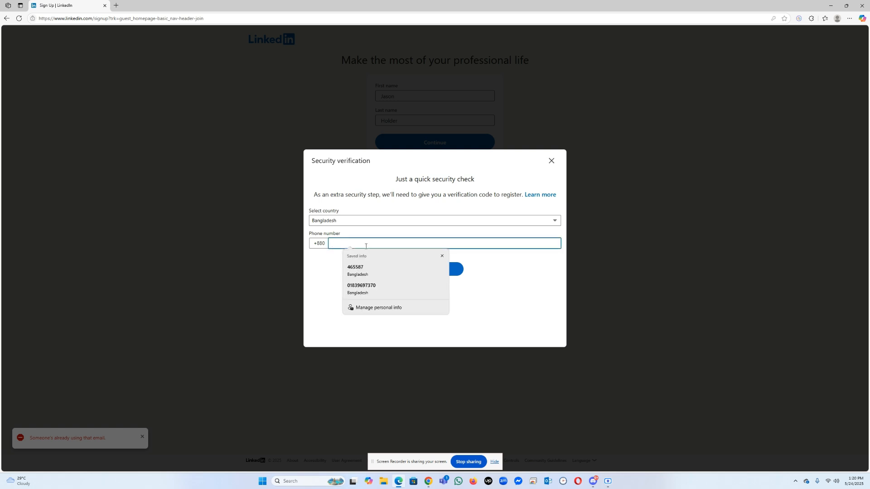
{"action": "key", "text": "ctrl+v"}
{"action": "type", "text": "2"}
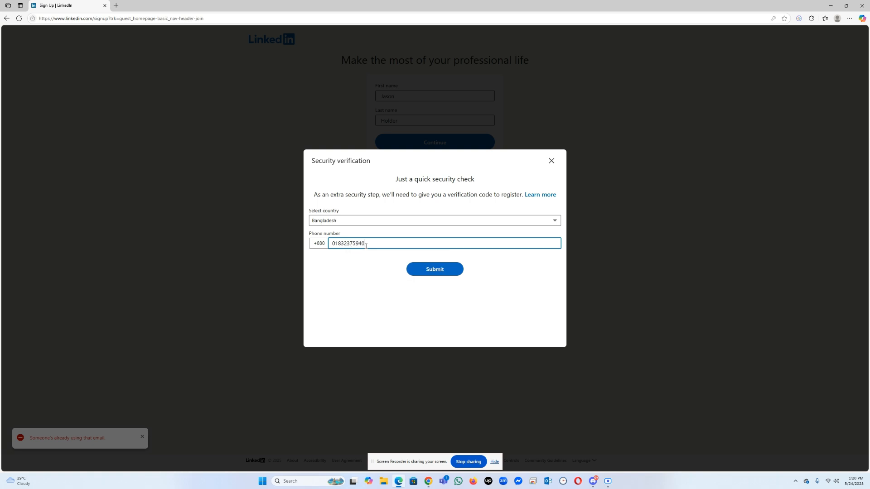
{"action": "left_click", "coordinate": [422, 275]}
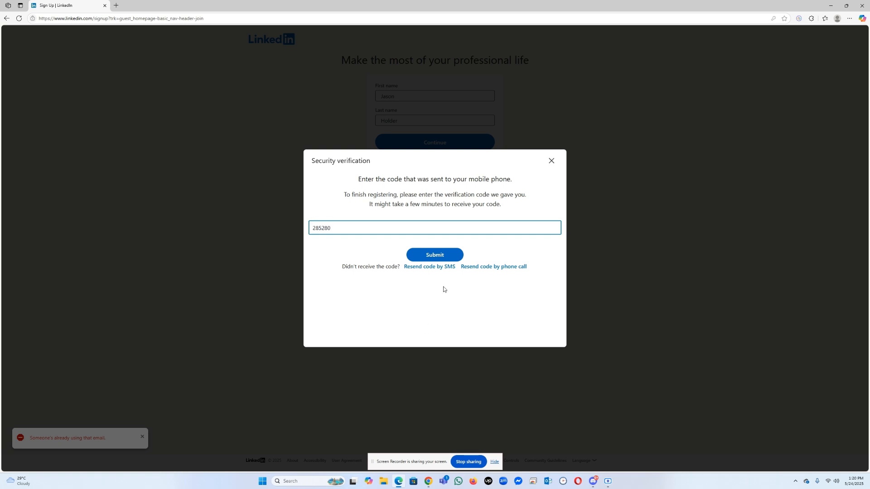
Step: Submit the phone verification code and decline saving the account password in the browser
{"action": "left_click", "coordinate": [445, 262]}
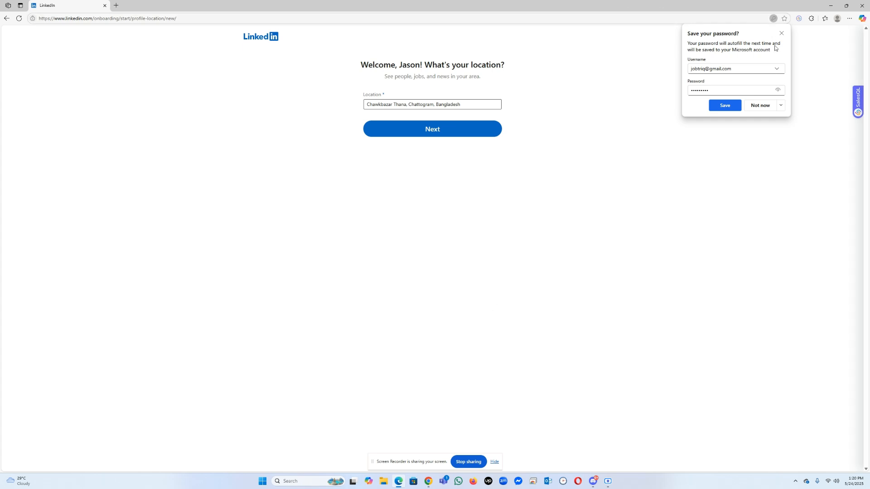
{"action": "left_click", "coordinate": [758, 106]}
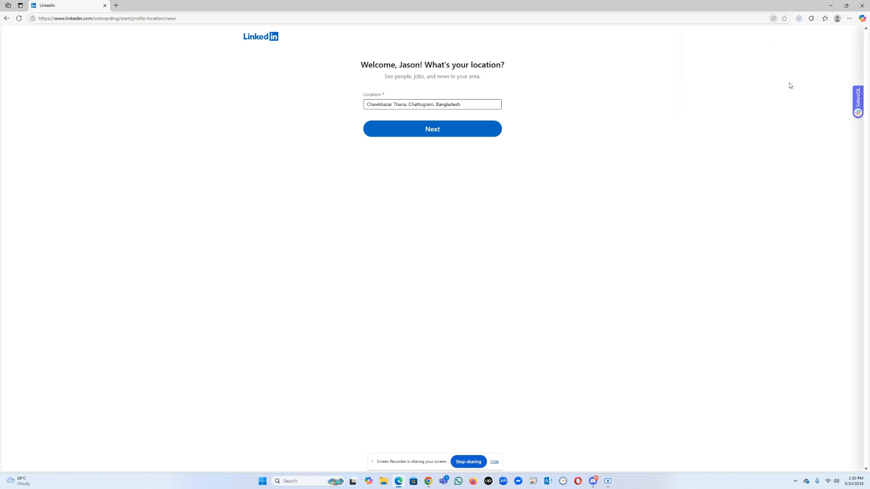
Step: Replace the profile location with Chattogram, Bangladesh and continue to the job details
{"action": "left_click", "coordinate": [409, 105]}
{"action": "triple_click", "coordinate": [409, 105]}
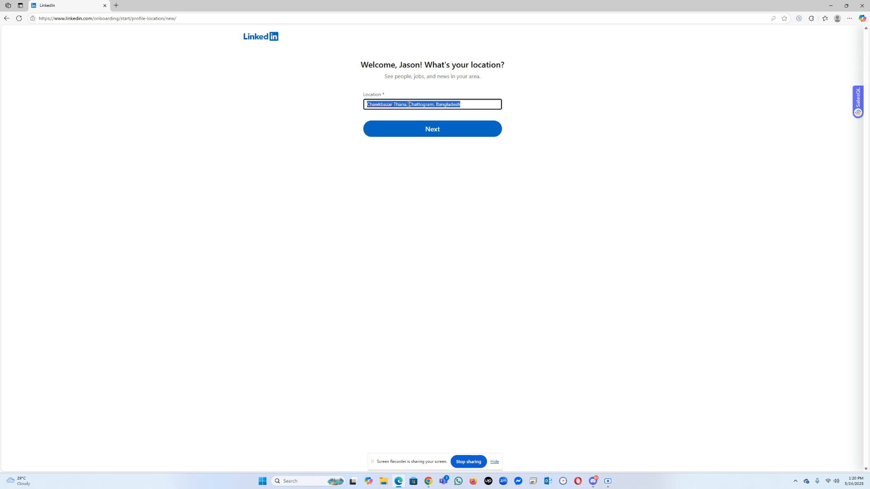
{"action": "type", "text": "Chatt"}
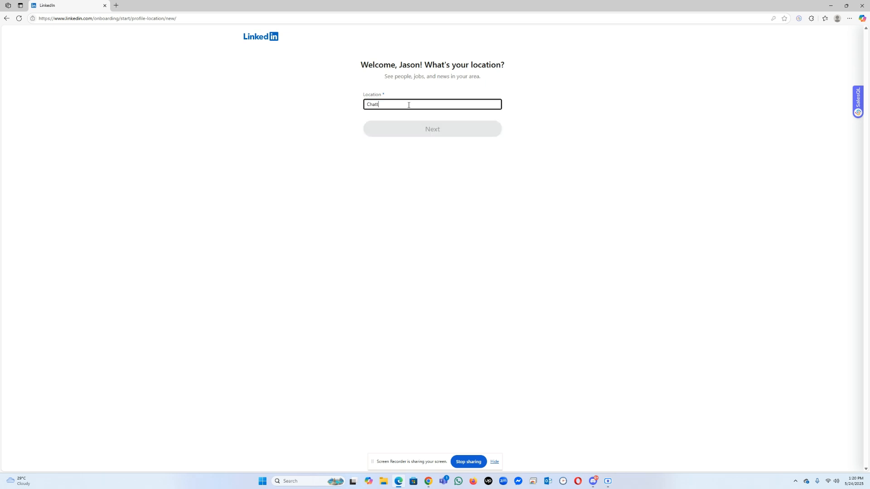
{"action": "type", "text": "ogram"}
{"action": "left_click", "coordinate": [395, 114]}
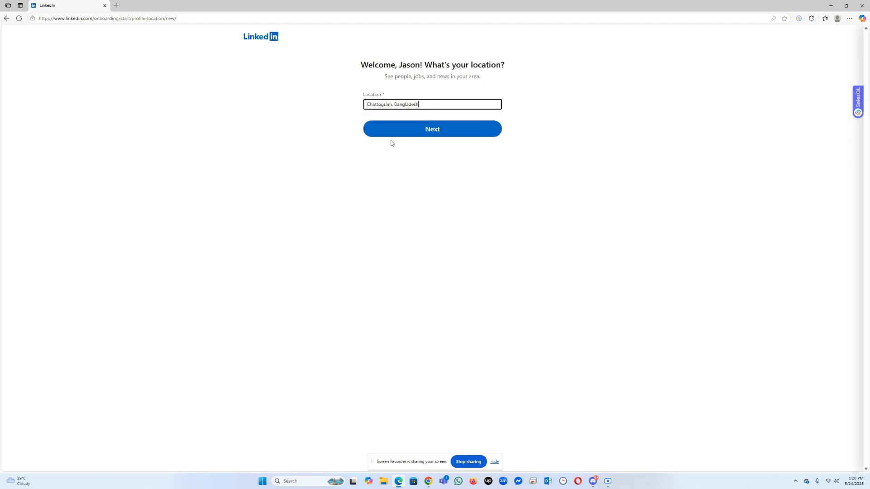
{"action": "left_click", "coordinate": [382, 135]}
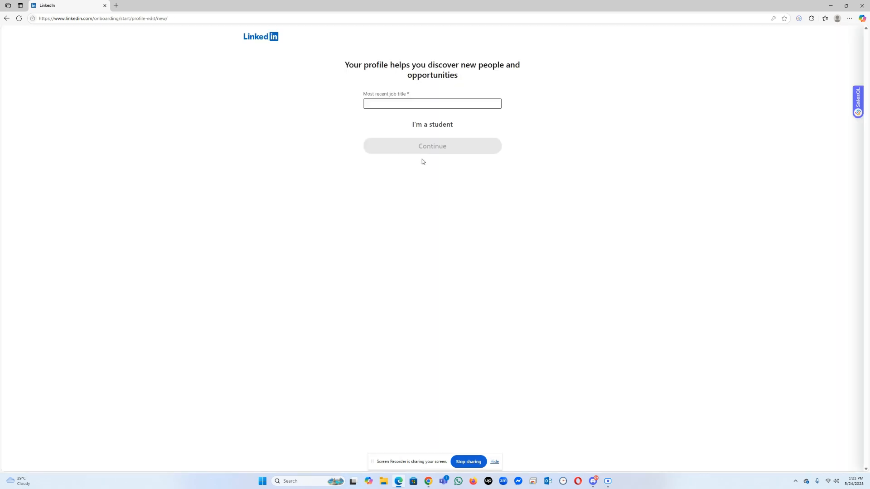
Step: Set the most recent job title to Recruitment Specialist and the employment type to Full-time
{"action": "left_click", "coordinate": [405, 106]}
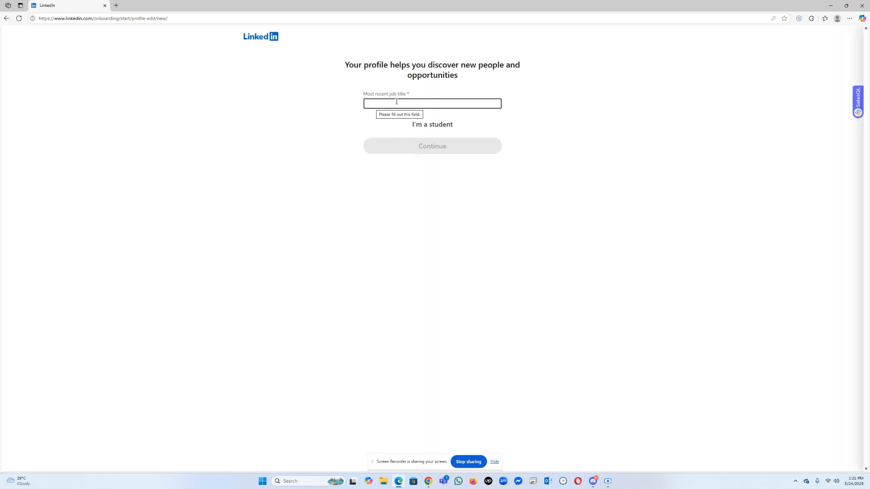
{"action": "left_click", "coordinate": [388, 105]}
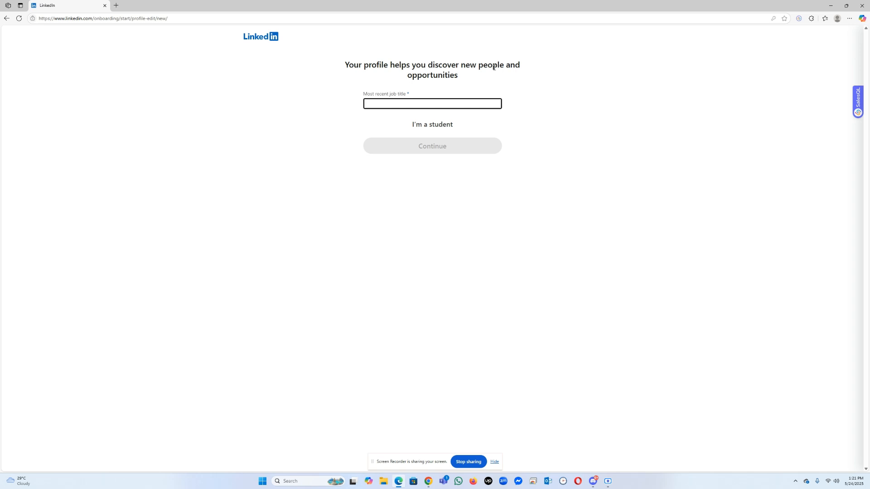
{"action": "type", "text": "Recruitment"}
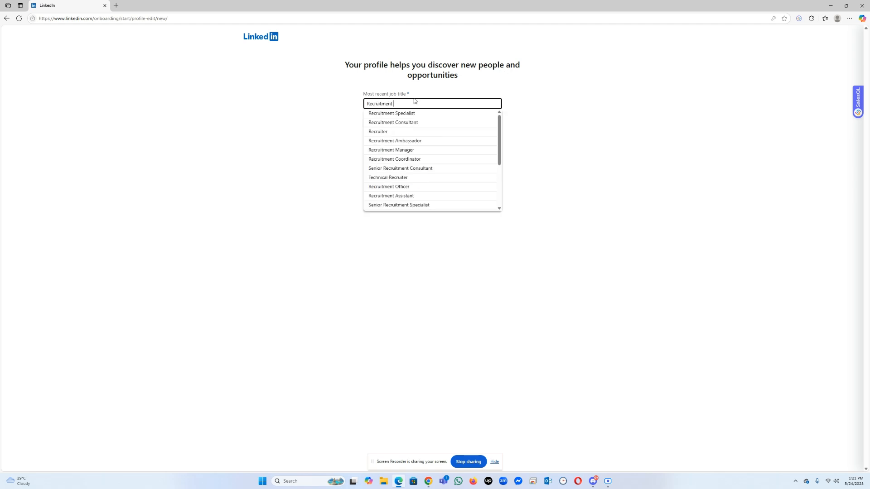
{"action": "left_click", "coordinate": [407, 115]}
{"action": "left_click", "coordinate": [401, 132]}
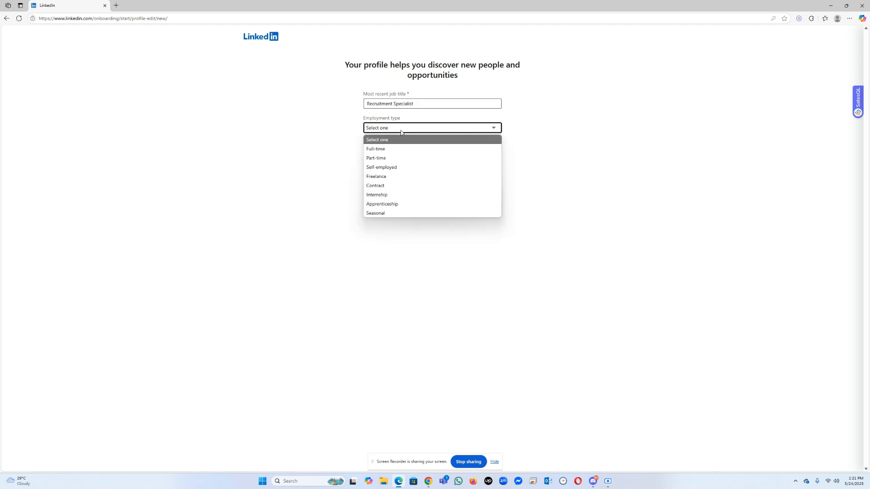
{"action": "left_click", "coordinate": [387, 151]}
Step: Set the most recent company to Recruitsy and continue to the email confirmation
{"action": "left_click", "coordinate": [384, 152]}
{"action": "type", "text": "Recruitsy"}
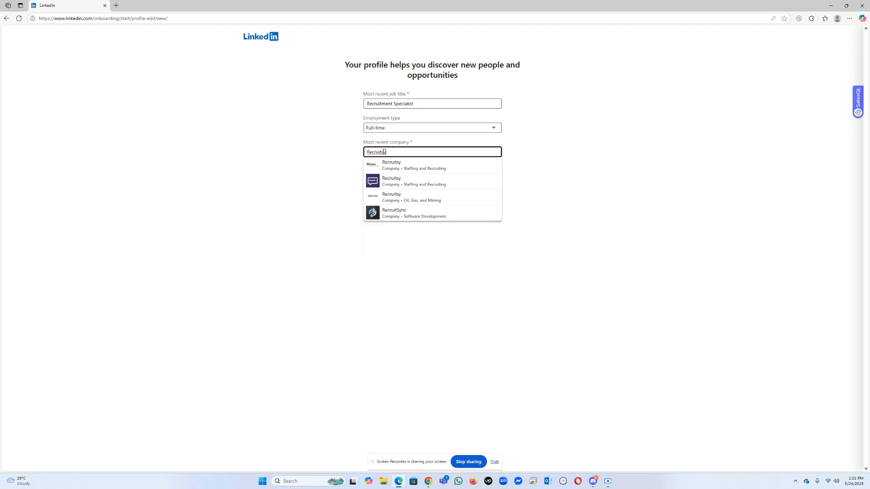
{"action": "left_click", "coordinate": [382, 164]}
{"action": "left_click", "coordinate": [394, 151]}
{"action": "key", "text": "ctrl+a"}
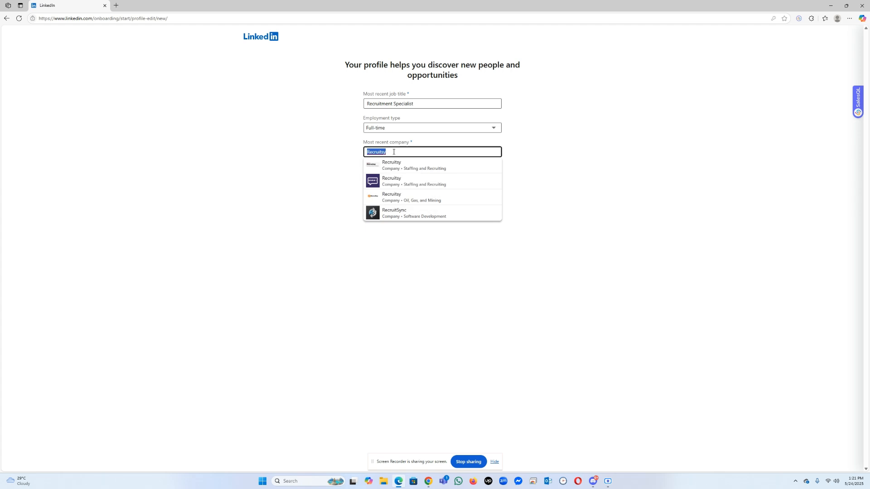
{"action": "type", "text": "Recruitsy"}
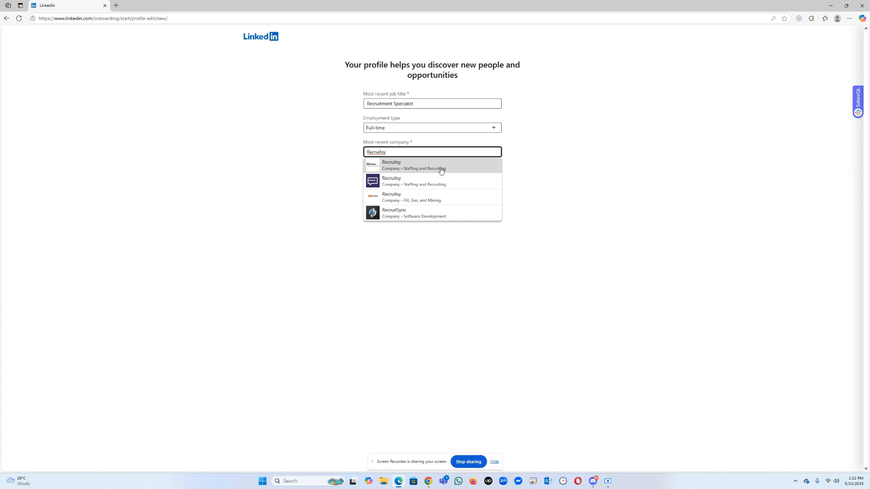
{"action": "left_click", "coordinate": [395, 200]}
{"action": "left_click", "coordinate": [415, 196]}
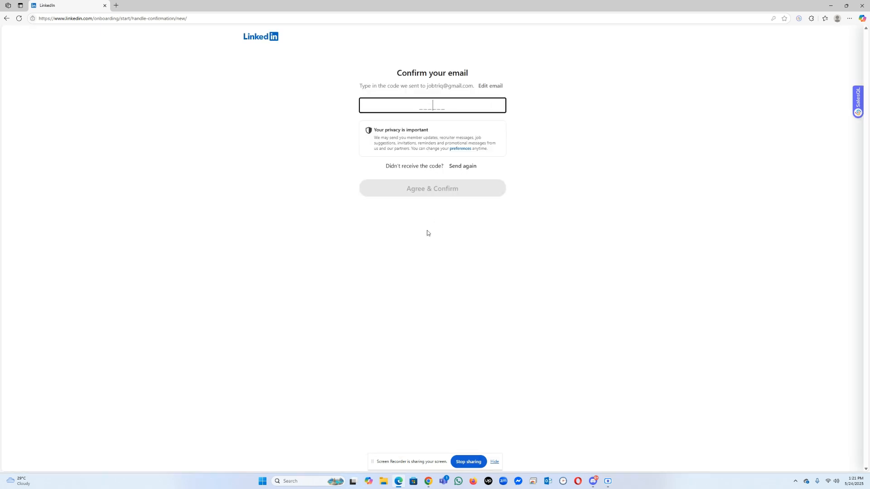
Step: Switch to Gmail in Chrome, open LinkedIn's email confirmation message and copy the confirmation code
{"action": "left_click", "coordinate": [428, 482]}
{"action": "left_click", "coordinate": [407, 464]}
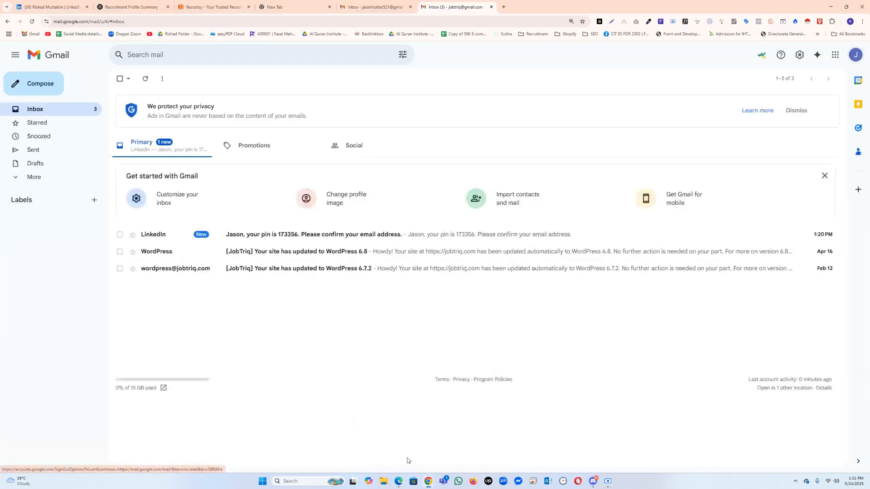
{"action": "left_click", "coordinate": [251, 234]}
{"action": "double_click", "coordinate": [410, 232]}
{"action": "key", "text": "ctrl+c"}
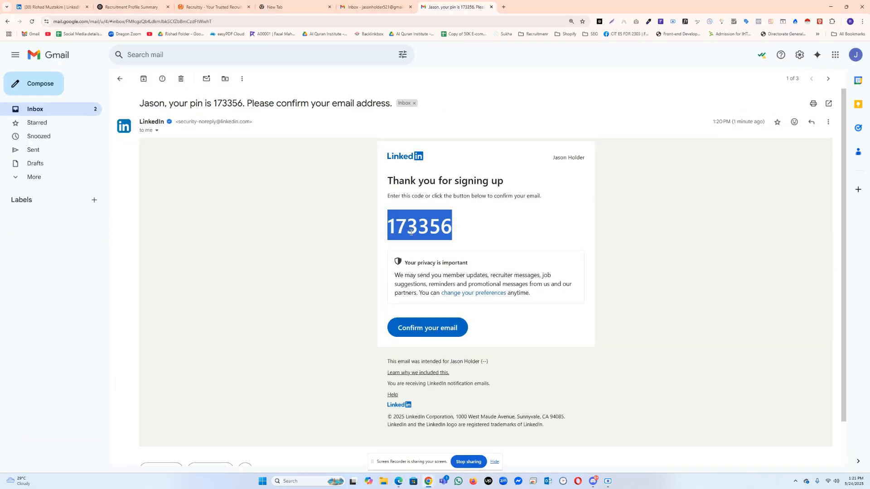
Step: Return to LinkedIn in Edge, paste the email confirmation code and agree to confirm the address
{"action": "left_click", "coordinate": [396, 482]}
{"action": "key", "text": "ctrl+v"}
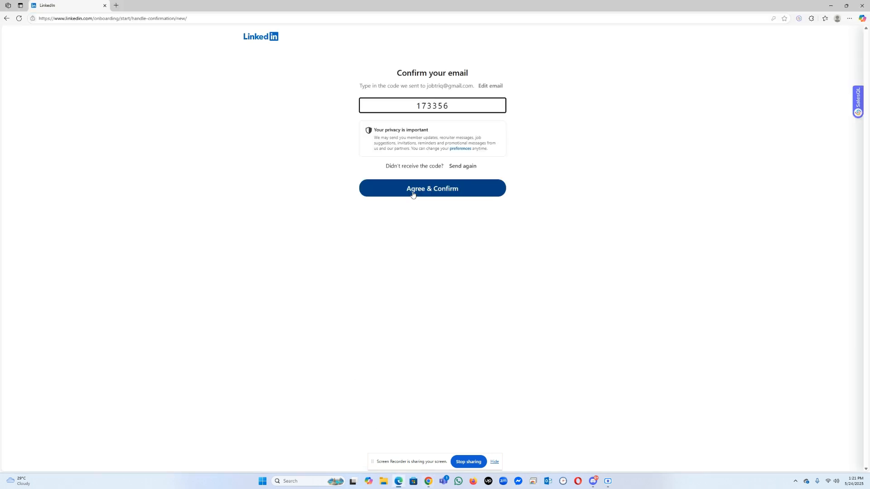
{"action": "left_click", "coordinate": [412, 190]}
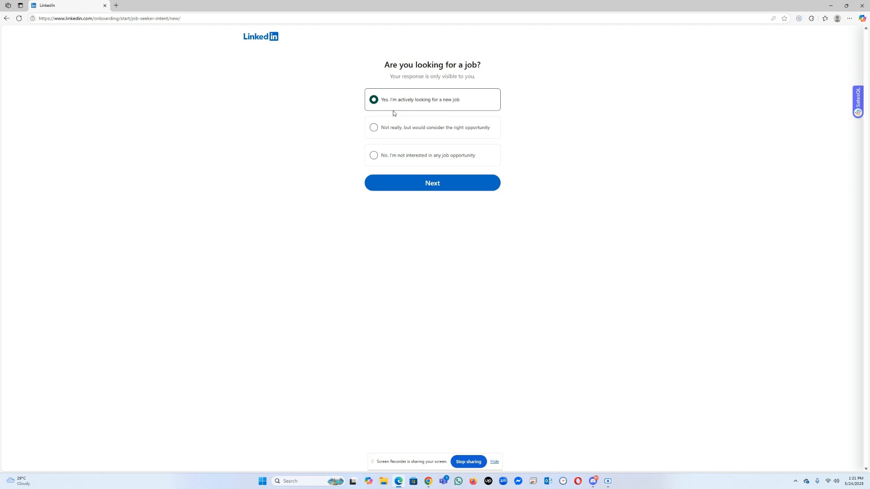
Step: Continue as actively looking for a new job and add the job titles Recruiter, Recruitment Specialist, Technical Recruiter and Recruiting Sourcer
{"action": "left_click", "coordinate": [412, 185]}
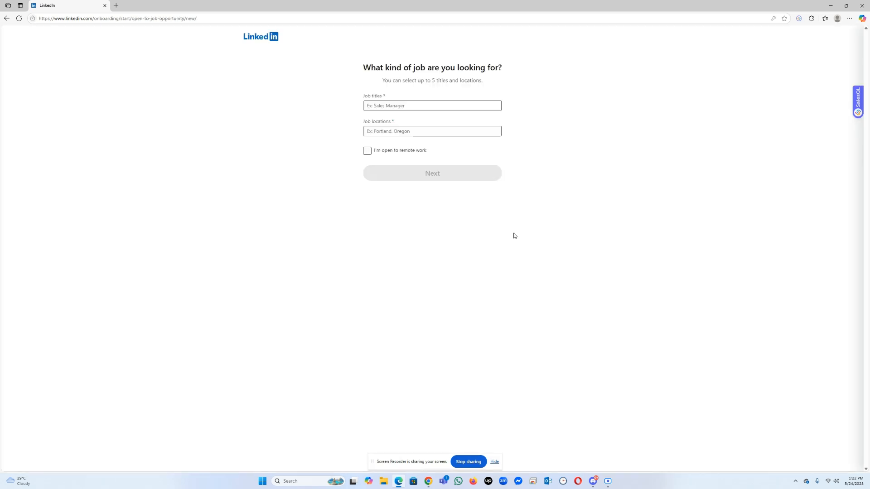
{"action": "left_click", "coordinate": [409, 105]}
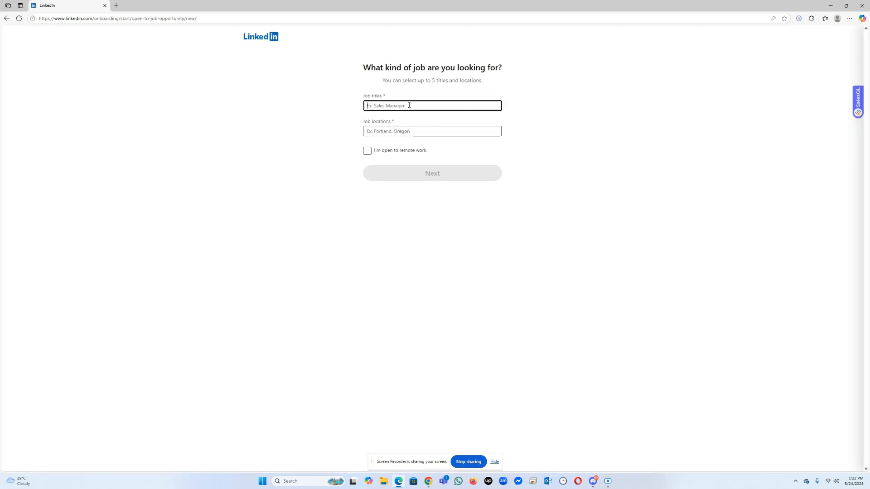
{"action": "type", "text": "Recruiter"}
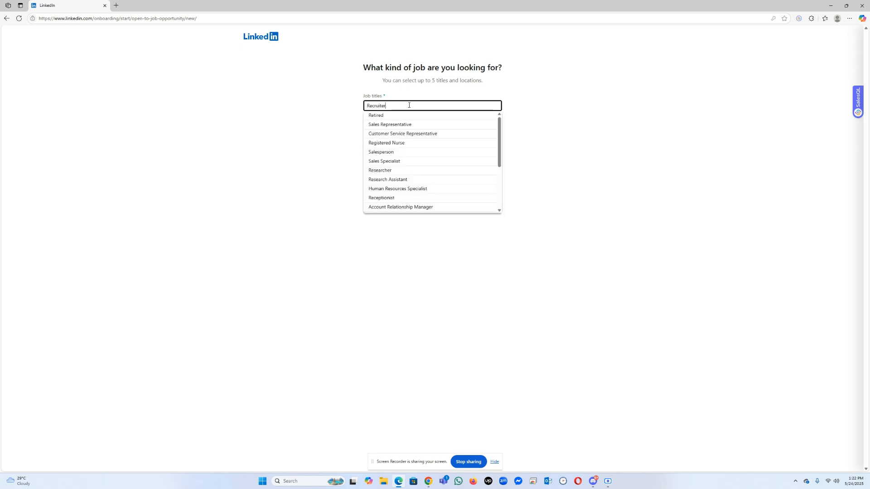
{"action": "left_click", "coordinate": [405, 116]}
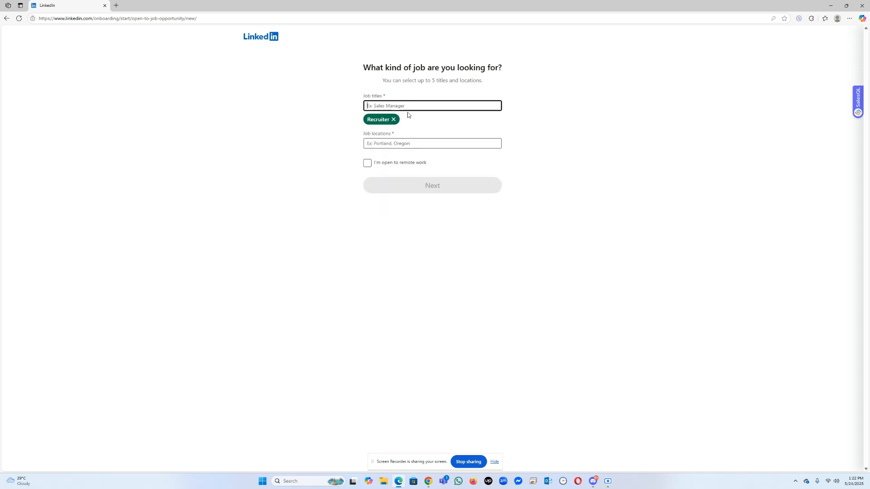
{"action": "type", "text": "Recruitment"}
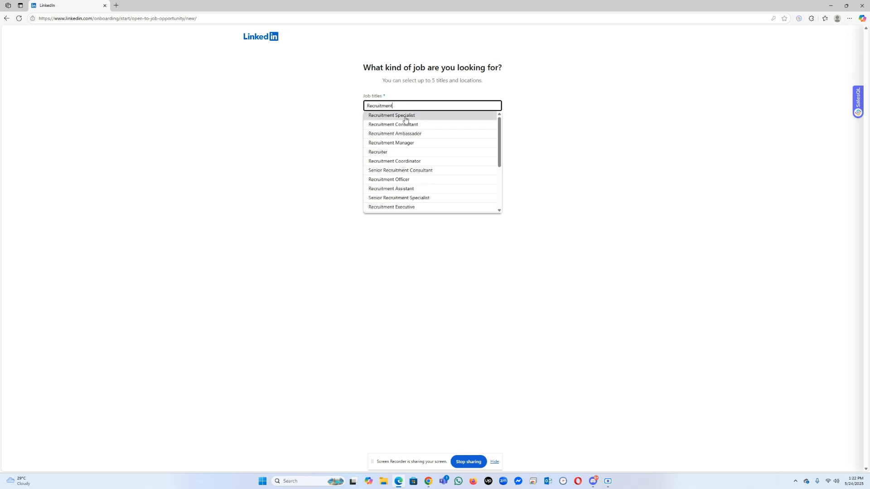
{"action": "left_click", "coordinate": [406, 117]}
{"action": "type", "text": "Sourcer"}
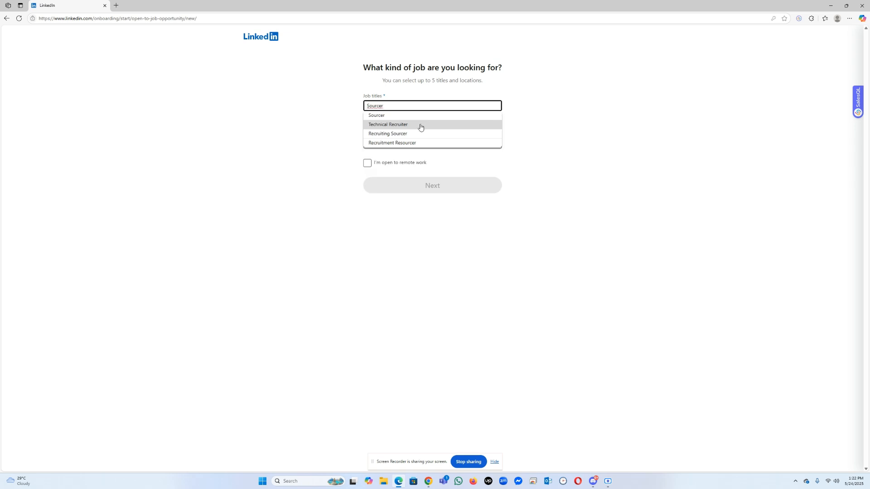
{"action": "left_click", "coordinate": [416, 126]}
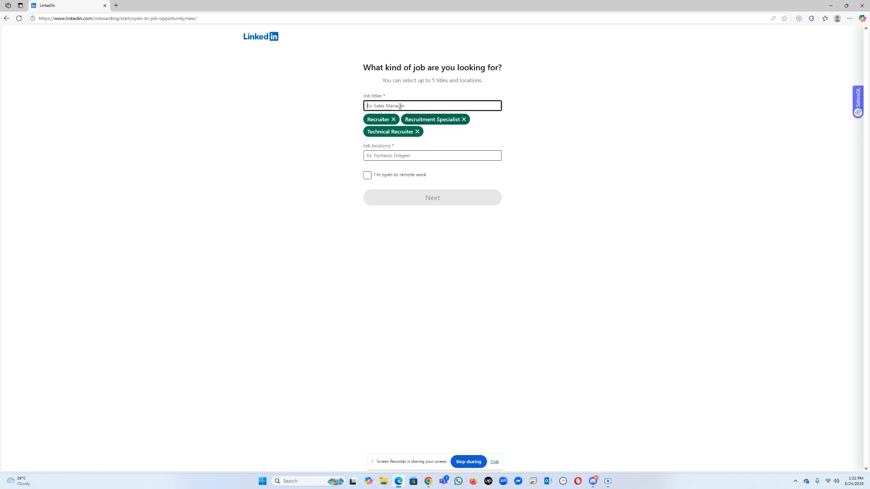
{"action": "type", "text": "Sourcer"}
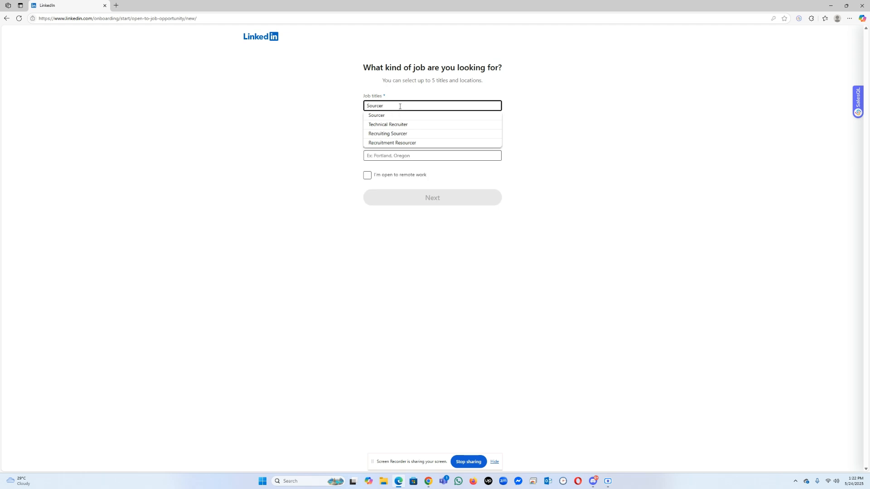
{"action": "left_click", "coordinate": [395, 134]}
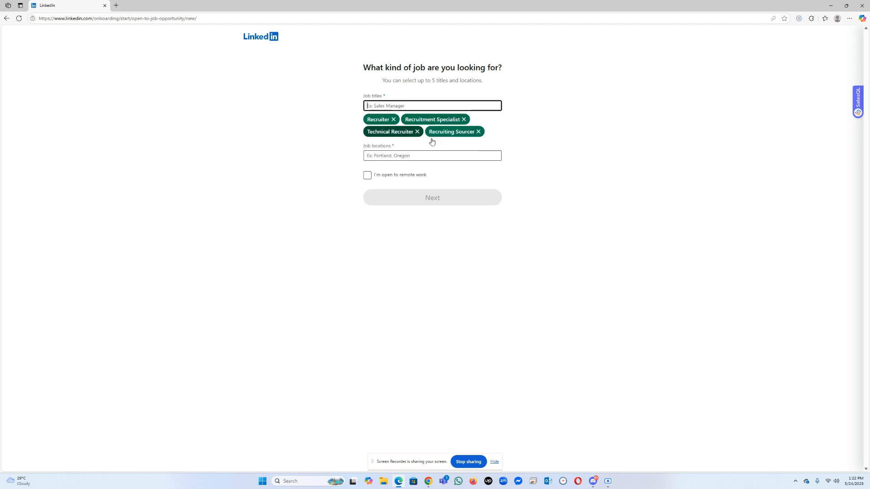
Step: Try to add Worldwide as a job location
{"action": "left_click", "coordinate": [391, 153]}
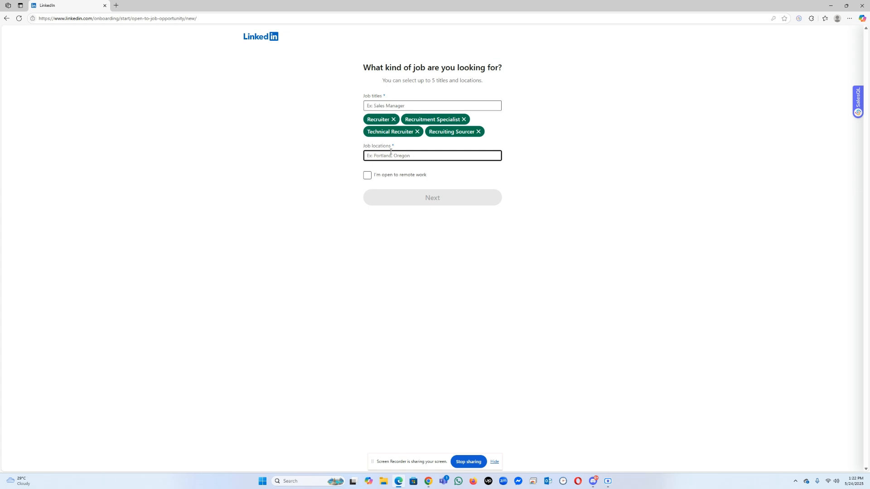
{"action": "type", "text": "Wore"}
{"action": "key", "text": "BackSpace"}
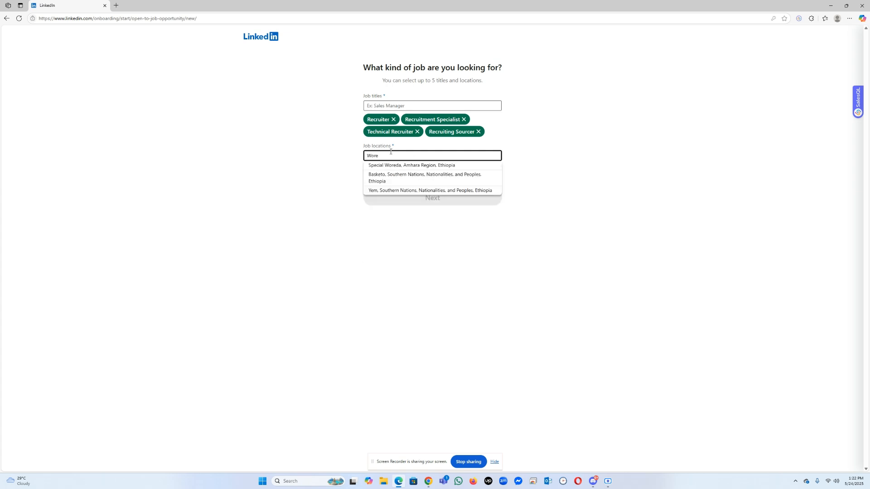
{"action": "type", "text": "l"}
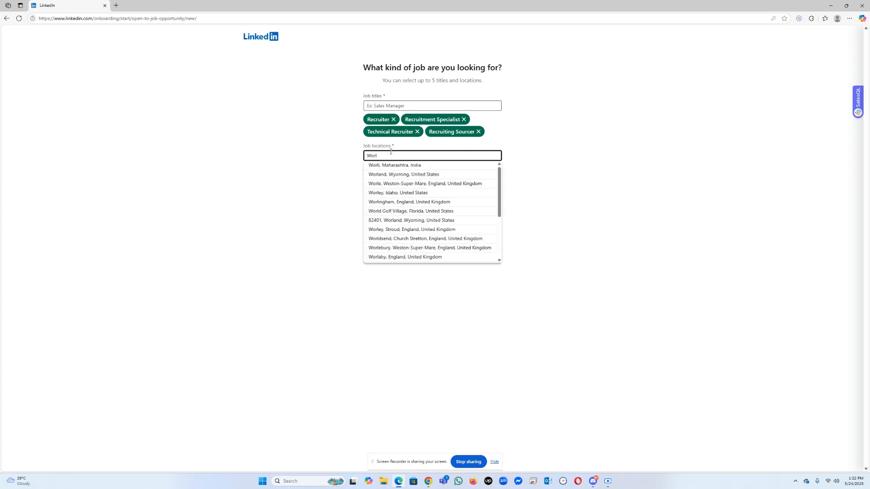
{"action": "type", "text": "dwide"}
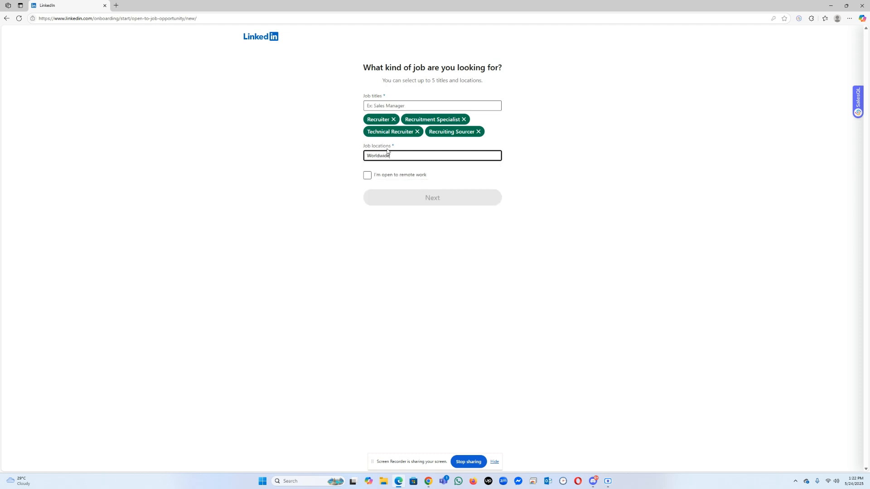
Step: Replace the job location entry and add United States and United Kingdom as job locations
{"action": "left_click", "coordinate": [385, 152]}
{"action": "double_click", "coordinate": [385, 157]}
{"action": "type", "text": "United"}
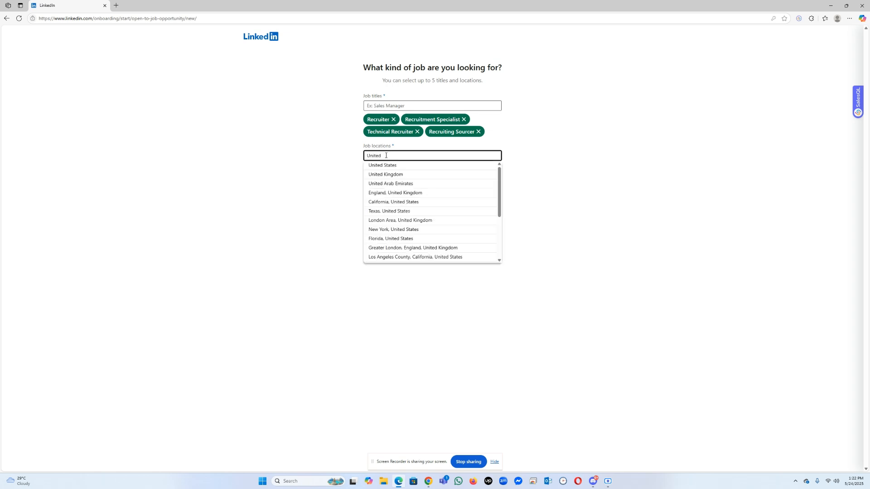
{"action": "left_click", "coordinate": [394, 166]}
{"action": "type", "text": "United"}
{"action": "left_click", "coordinate": [385, 174]}
Step: Add United Arab Emirates as a job location, mark the preference as open to remote work and continue
{"action": "type", "text": "U"}
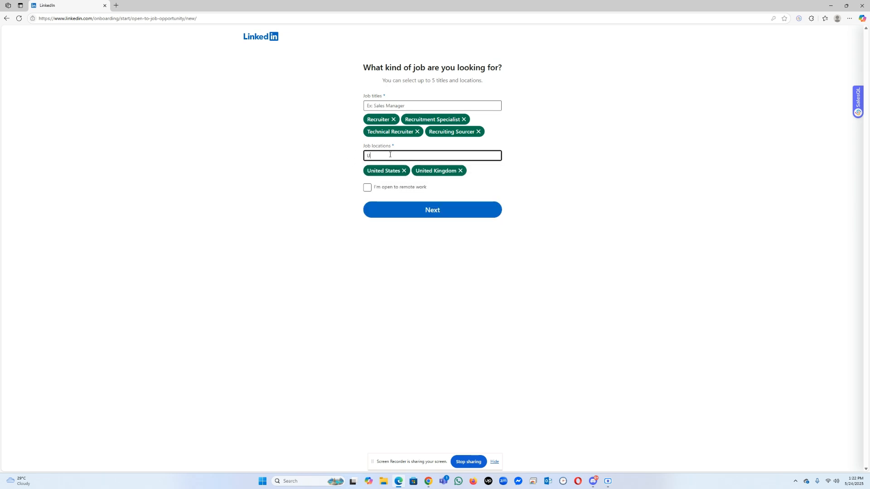
{"action": "type", "text": "nited"}
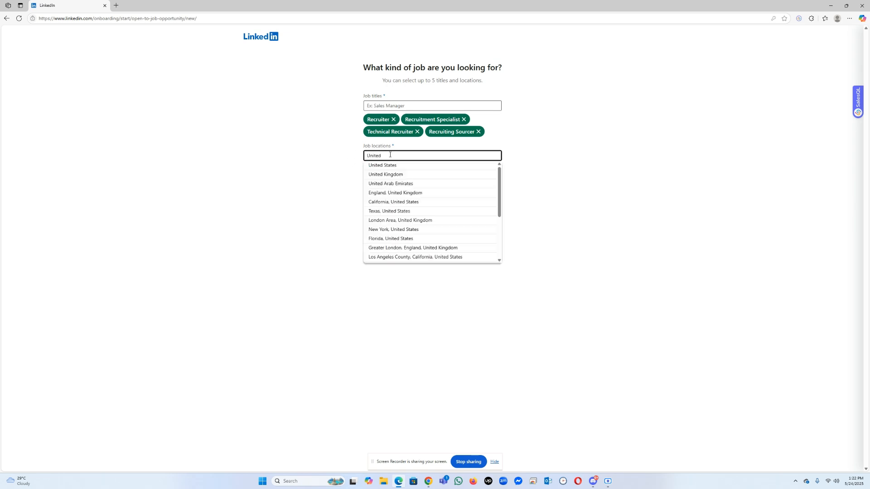
{"action": "left_click", "coordinate": [408, 178]}
{"action": "type", "text": "Unit"}
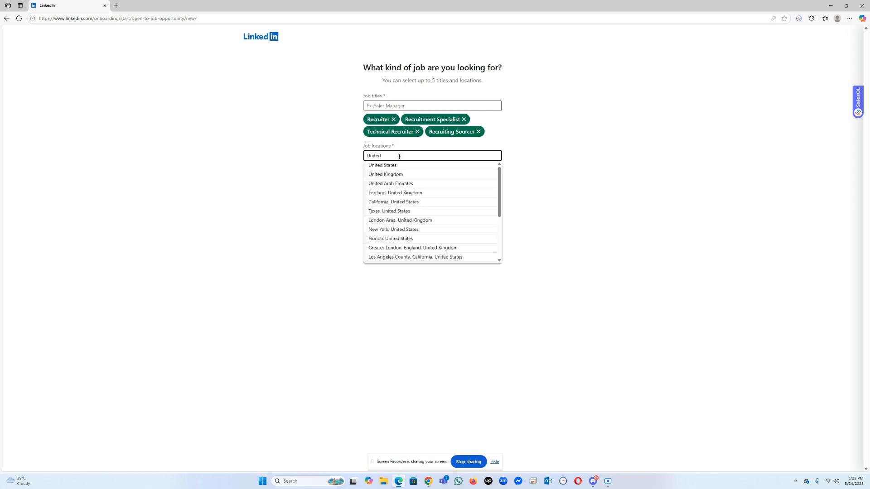
{"action": "left_click", "coordinate": [404, 184]}
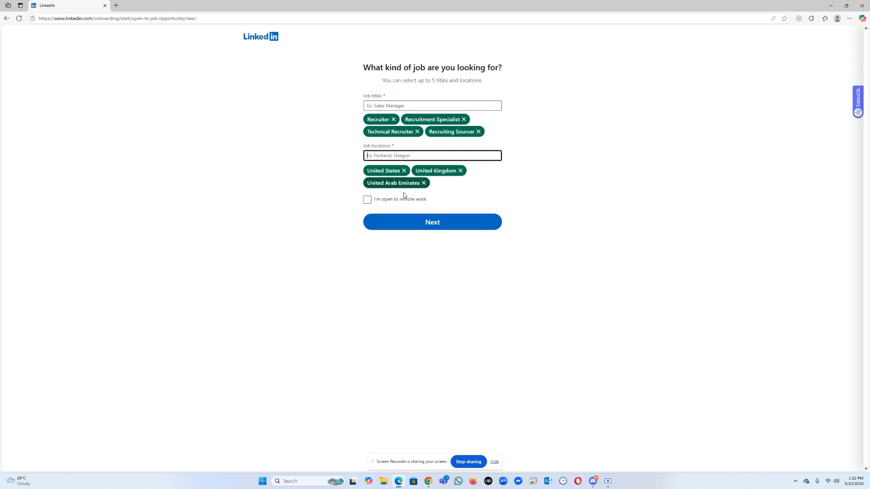
{"action": "left_click", "coordinate": [367, 200]}
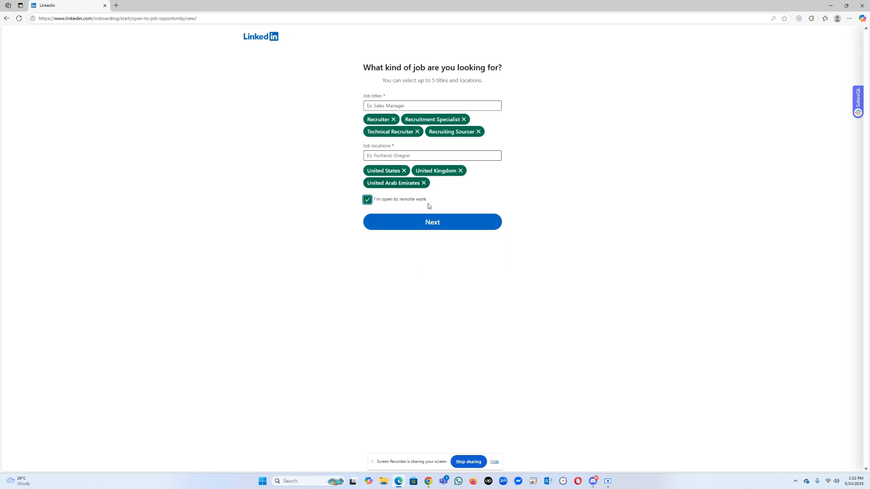
{"action": "left_click", "coordinate": [401, 228]}
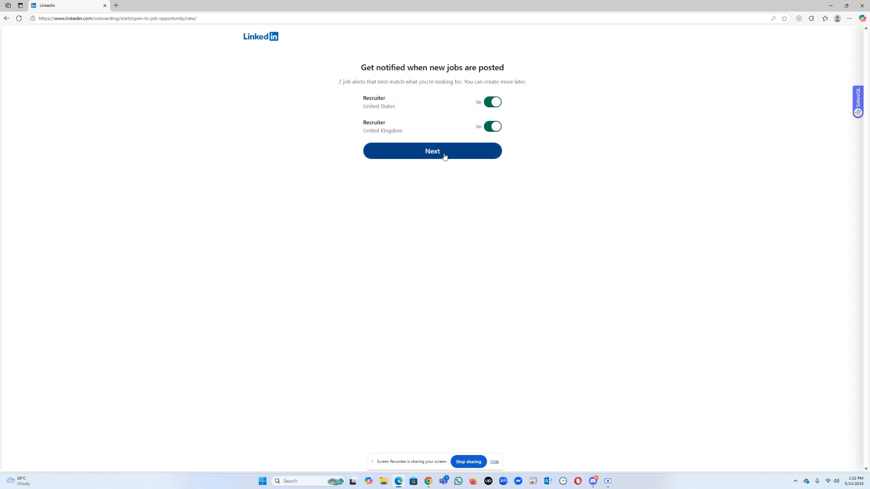
Step: Accept the Recruiter job alerts and sharing with recruiters, and continue past the mobile app offer
{"action": "left_click", "coordinate": [444, 156]}
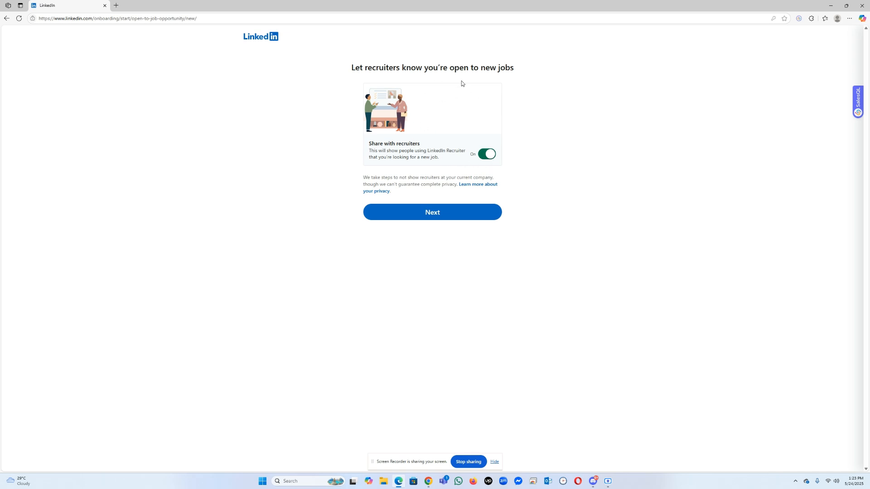
{"action": "left_click", "coordinate": [415, 217]}
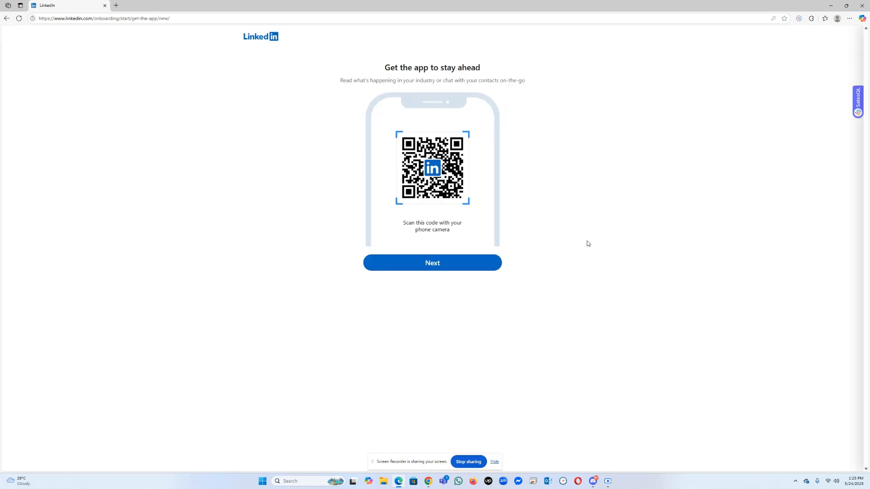
{"action": "left_click", "coordinate": [456, 270]}
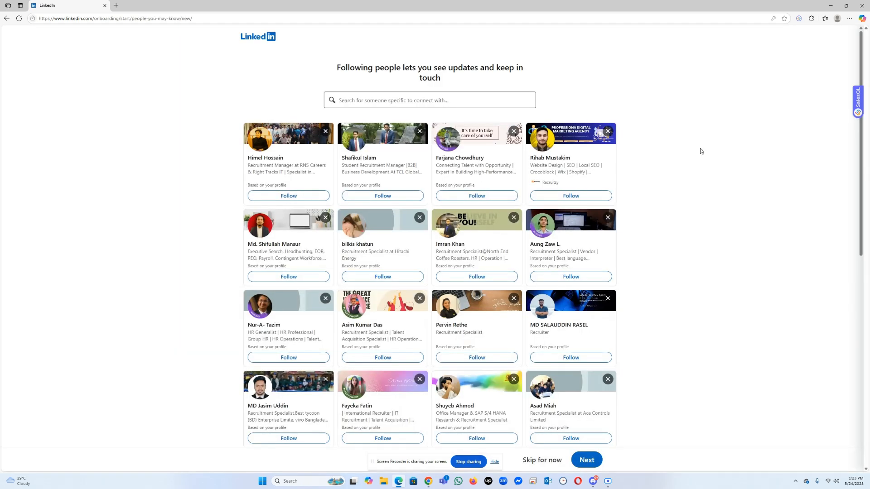
Step: Follow the first two suggested people and finish onboarding without following any company
{"action": "left_click", "coordinate": [308, 196]}
{"action": "left_click", "coordinate": [364, 198]}
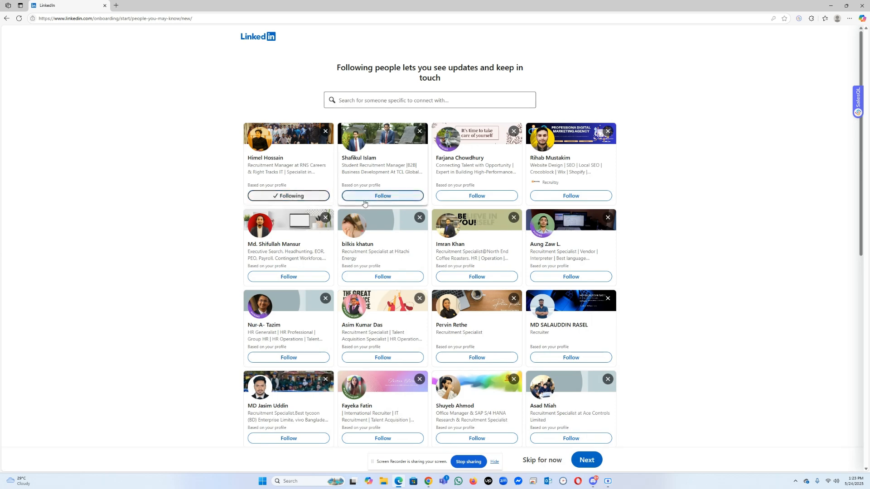
{"action": "scroll", "coordinate": [678, 382], "scroll_direction": "down", "scroll_amount": 2}
{"action": "left_click", "coordinate": [586, 460]}
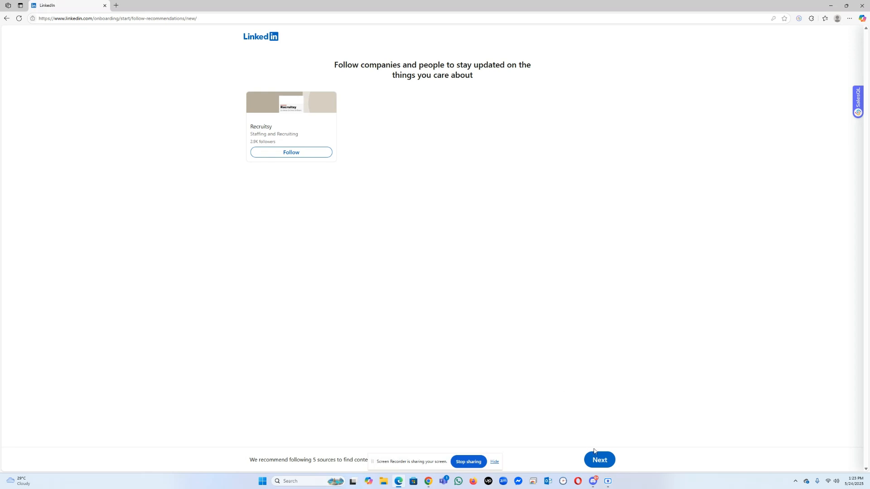
{"action": "left_click", "coordinate": [599, 460]}
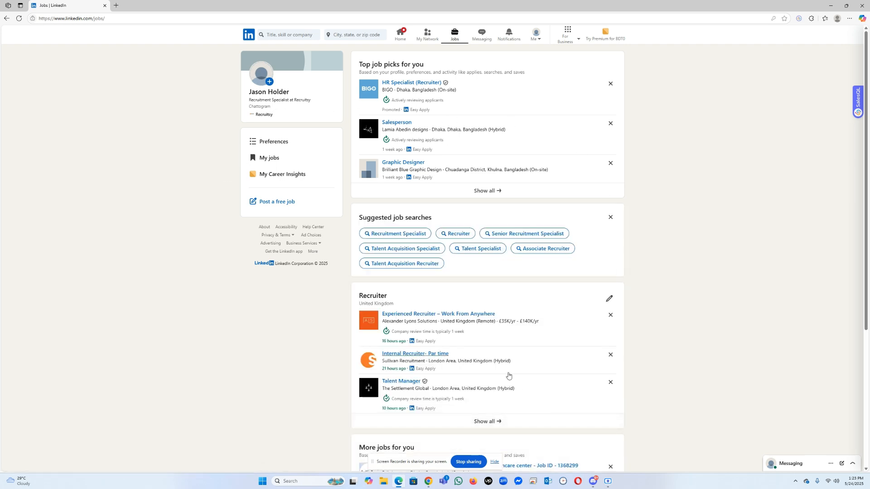
Step: Open the own profile, upload DSC09136.JPG from the Pictures folder as the profile photo and save it
{"action": "left_click", "coordinate": [269, 95]}
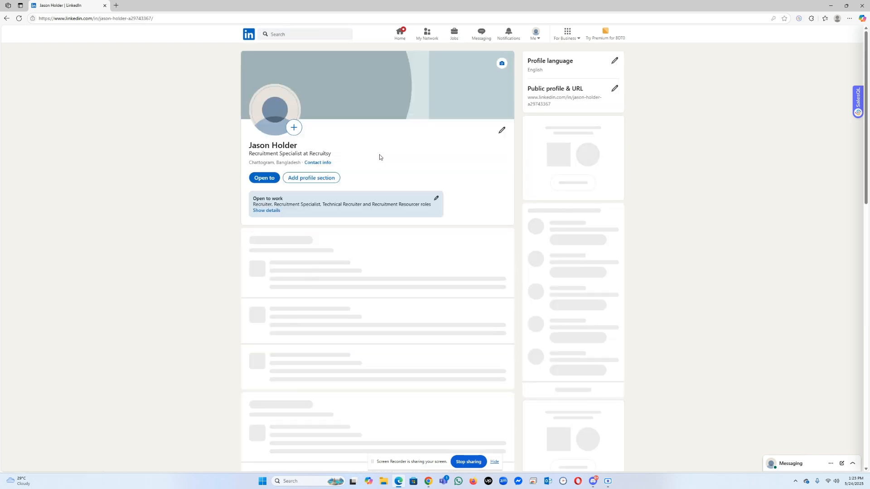
{"action": "left_click", "coordinate": [295, 128]}
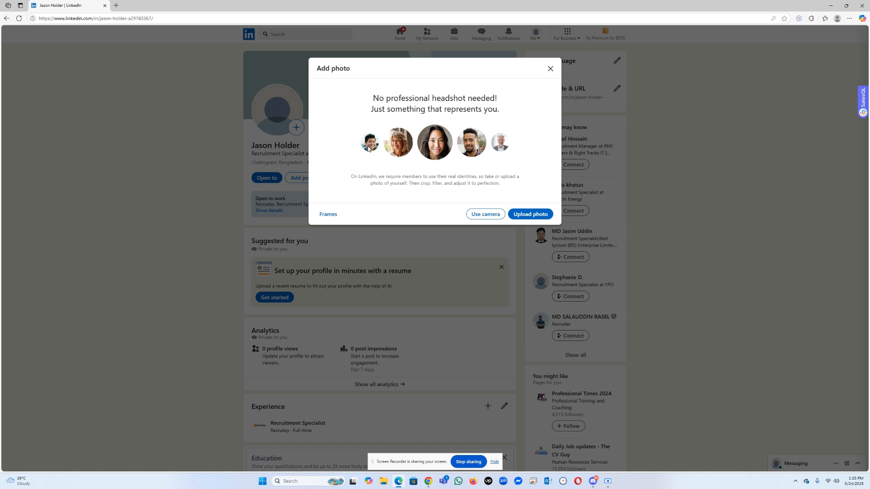
{"action": "left_click", "coordinate": [531, 215]}
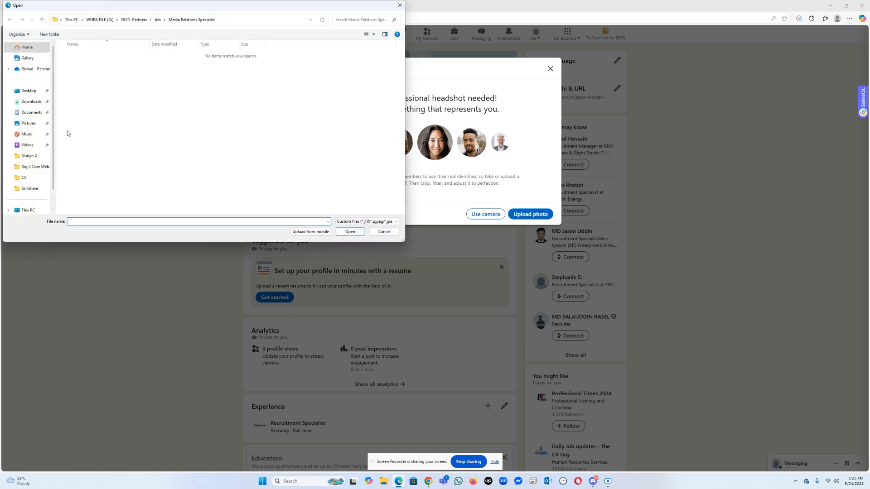
{"action": "left_click", "coordinate": [28, 123]}
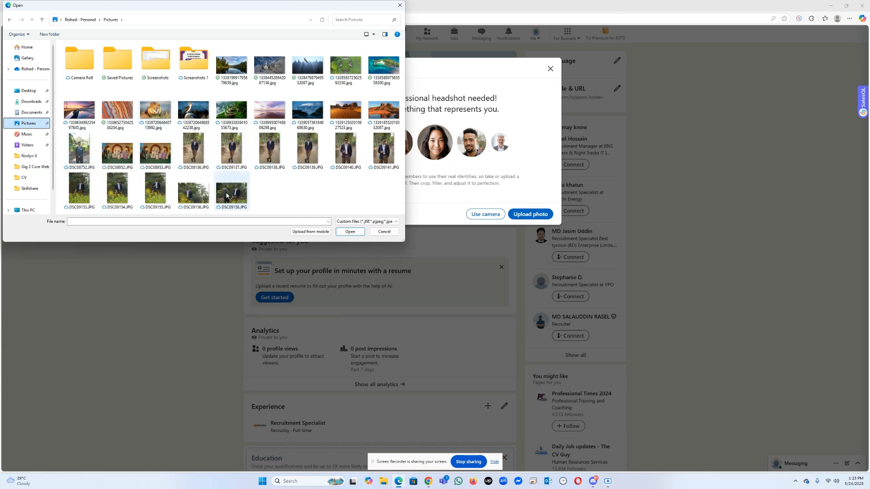
{"action": "left_click", "coordinate": [194, 148]}
{"action": "left_click", "coordinate": [350, 232]}
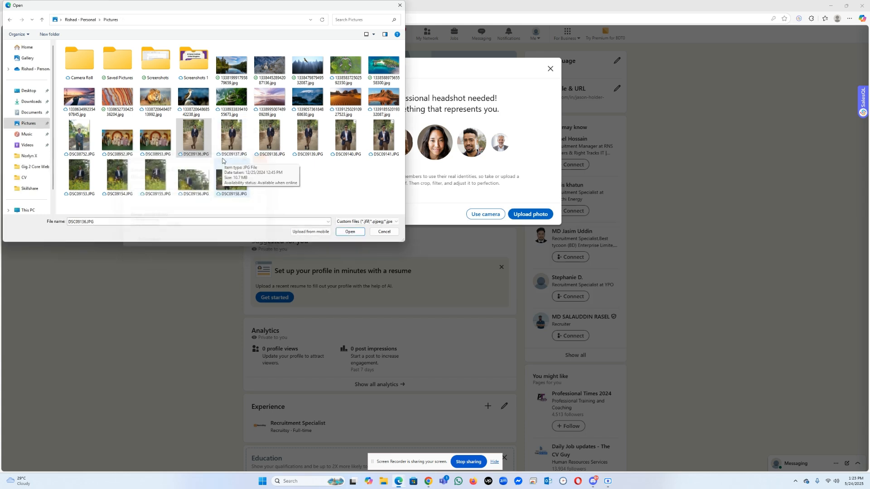
{"action": "left_click", "coordinate": [341, 232]}
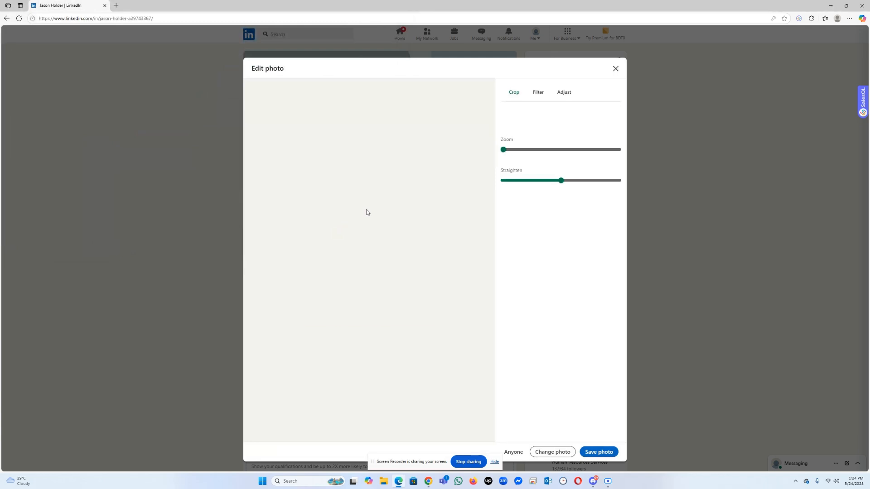
{"action": "left_click_drag", "start_coordinate": [374, 227], "coordinate": [375, 240]}
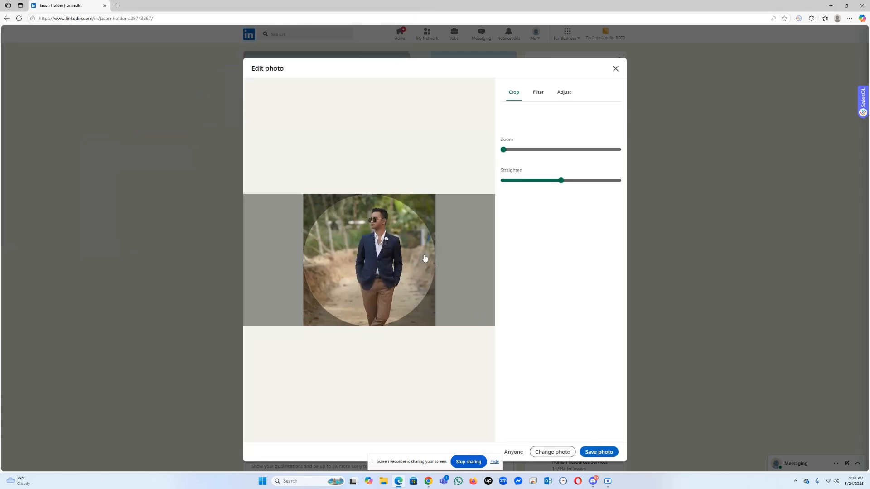
{"action": "left_click", "coordinate": [608, 451]}
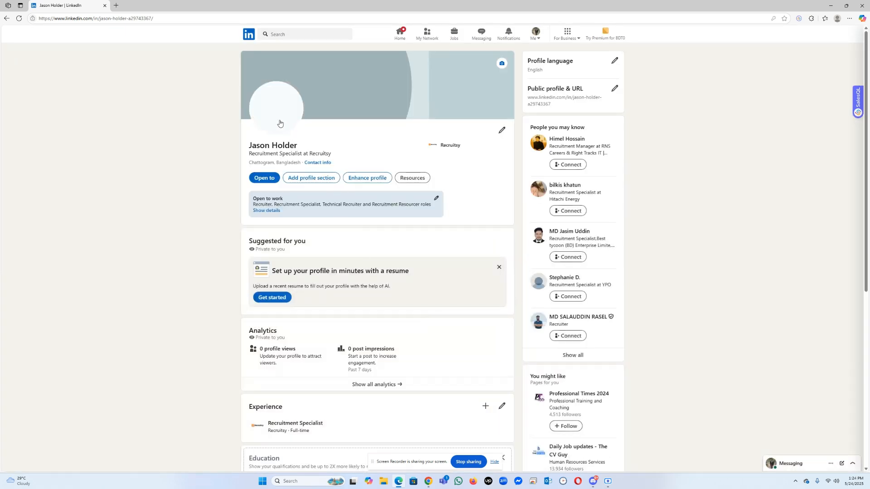
Step: Set the orange storefront picture with the blue door from the stock images as the profile's cover image
{"action": "left_click", "coordinate": [502, 63]}
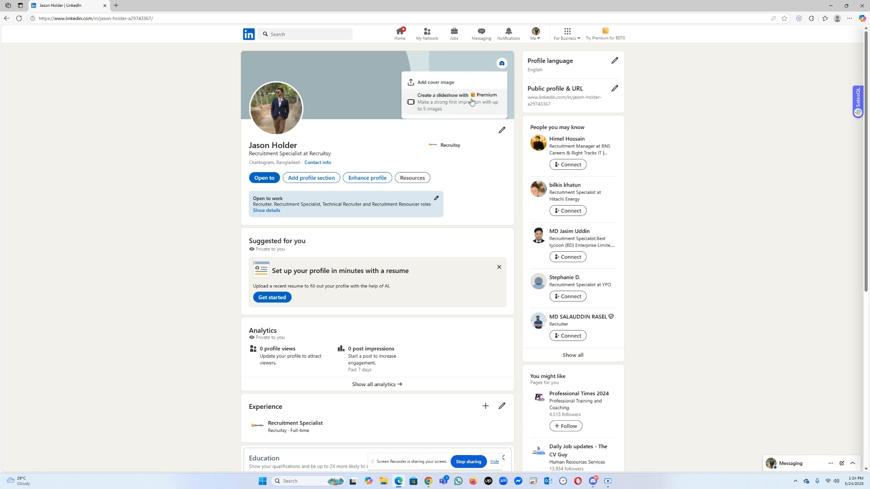
{"action": "left_click", "coordinate": [443, 87]}
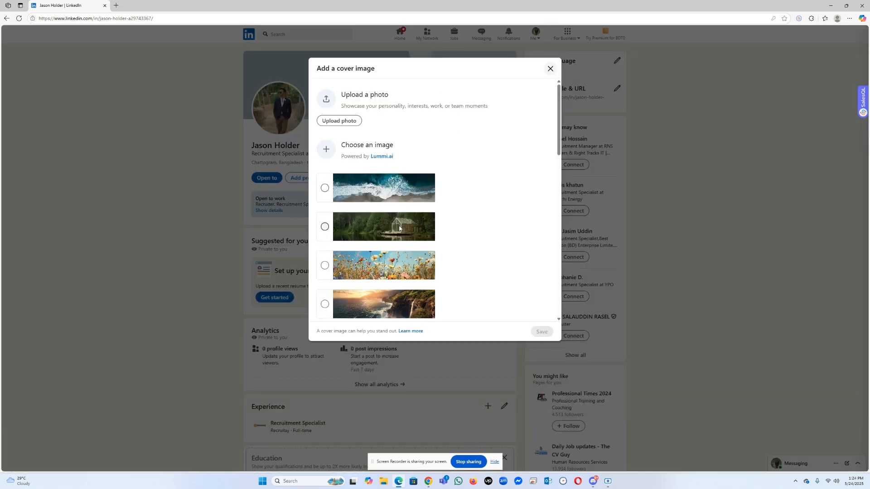
{"action": "scroll", "coordinate": [386, 215], "scroll_direction": "down", "scroll_amount": 3}
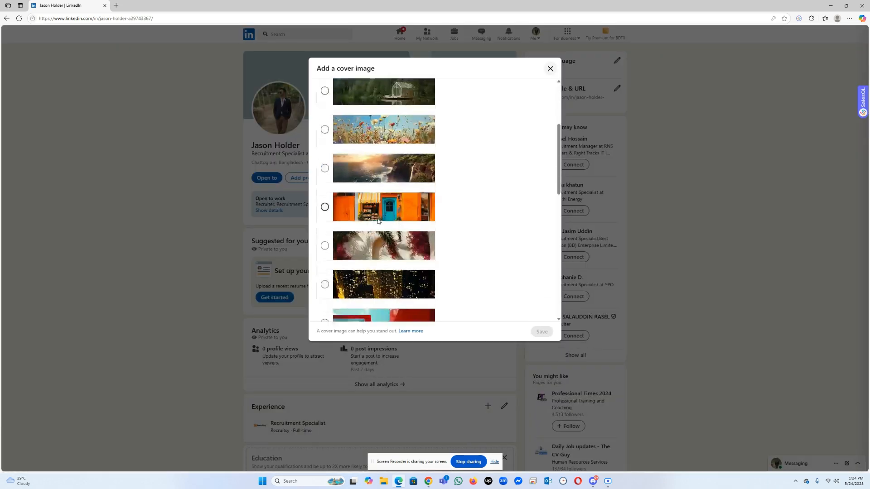
{"action": "scroll", "coordinate": [375, 216], "scroll_direction": "up", "scroll_amount": 3}
{"action": "scroll", "coordinate": [375, 217], "scroll_direction": "down", "scroll_amount": 3}
{"action": "left_click", "coordinate": [325, 207]}
{"action": "left_click", "coordinate": [543, 331]}
{"action": "left_click", "coordinate": [550, 69]}
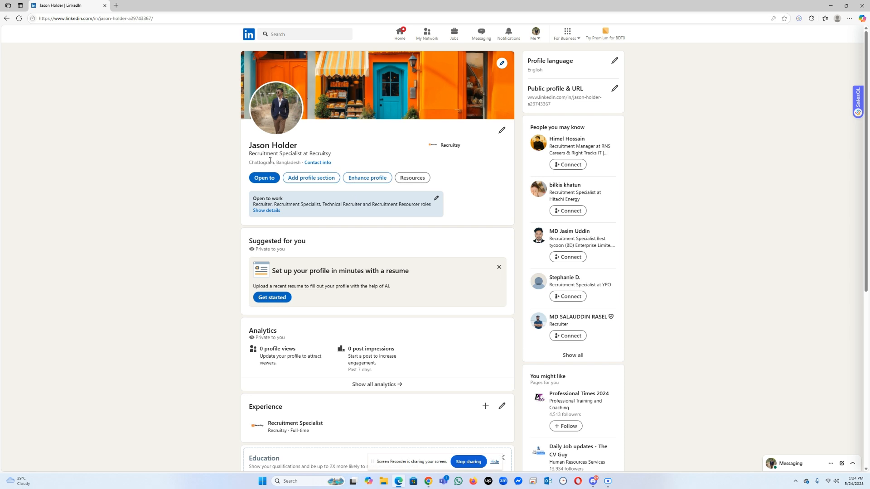
{"action": "triple_click", "coordinate": [253, 154]}
{"action": "left_click_drag", "start_coordinate": [333, 154], "coordinate": [249, 155]}
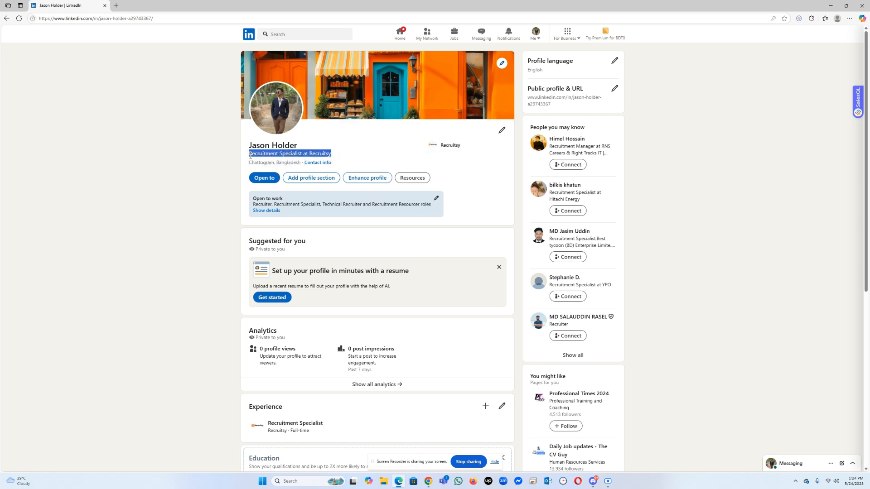
{"action": "left_click", "coordinate": [294, 149]}
{"action": "left_click", "coordinate": [518, 69]}
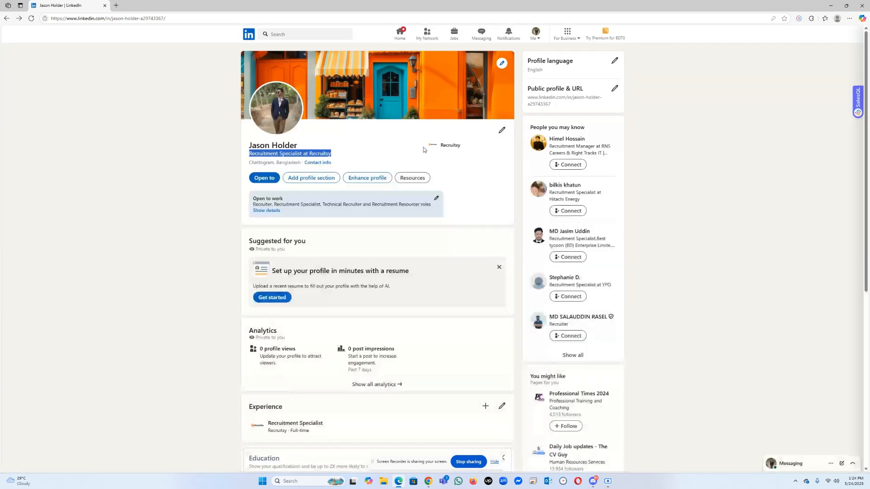
Step: Edit the profile intro and replace the headline with "Recruitment | Oil & Gas | IT | Sales | Real Estate | Construction"
{"action": "left_click", "coordinate": [501, 132]}
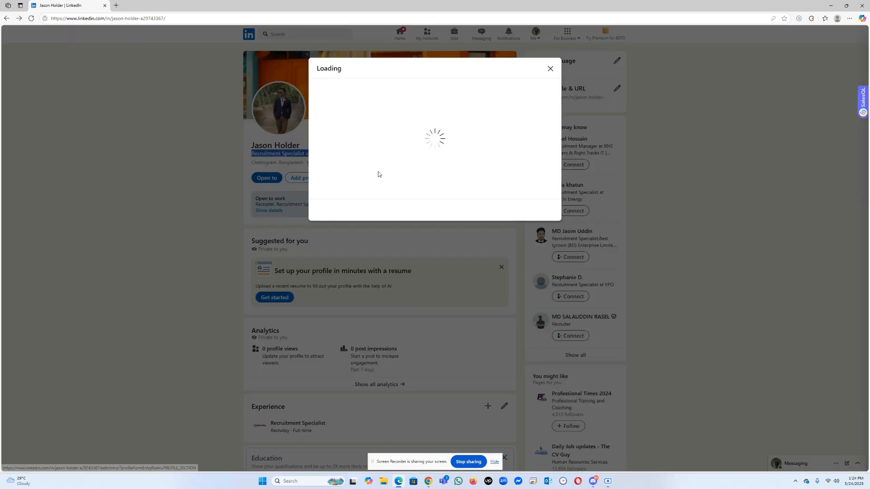
{"action": "left_click", "coordinate": [336, 236]}
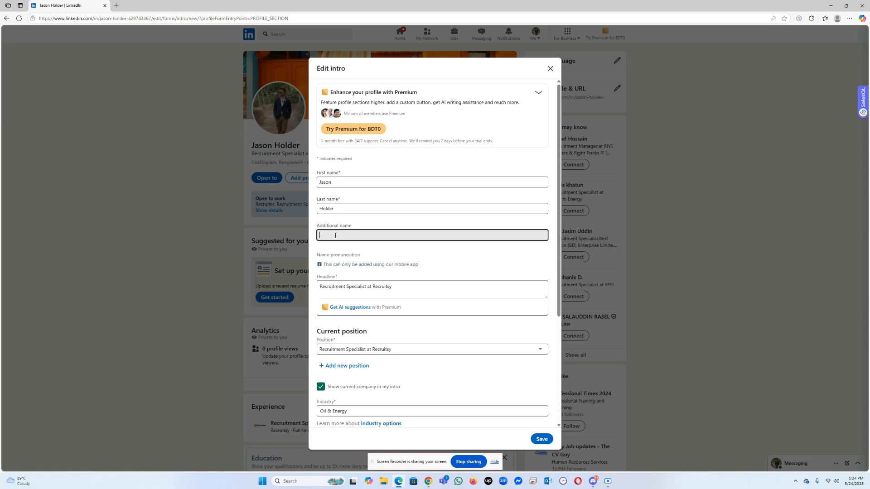
{"action": "triple_click", "coordinate": [389, 289]}
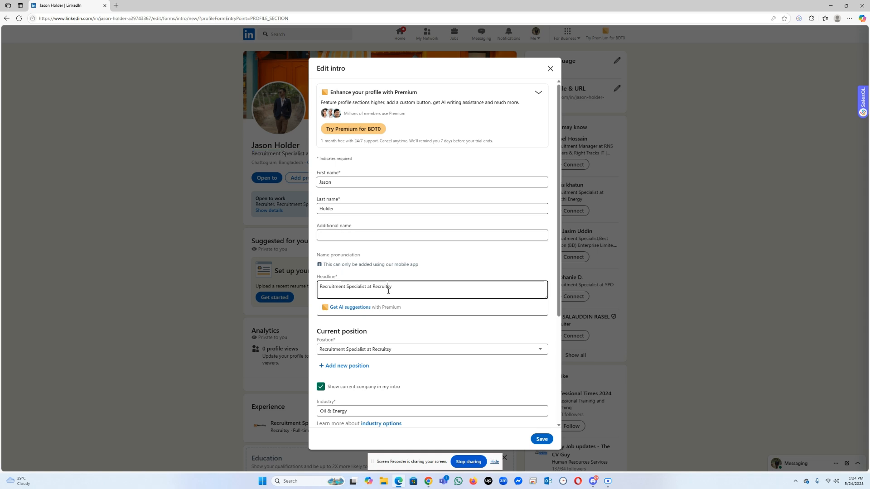
{"action": "type", "text": "Recruit"}
{"action": "type", "text": "| Sales | Real"}
{"action": "key", "text": "Tab"}
{"action": "type", "text": "tio"}
{"action": "scroll", "coordinate": [393, 308], "scroll_direction": "down", "scroll_amount": 1}
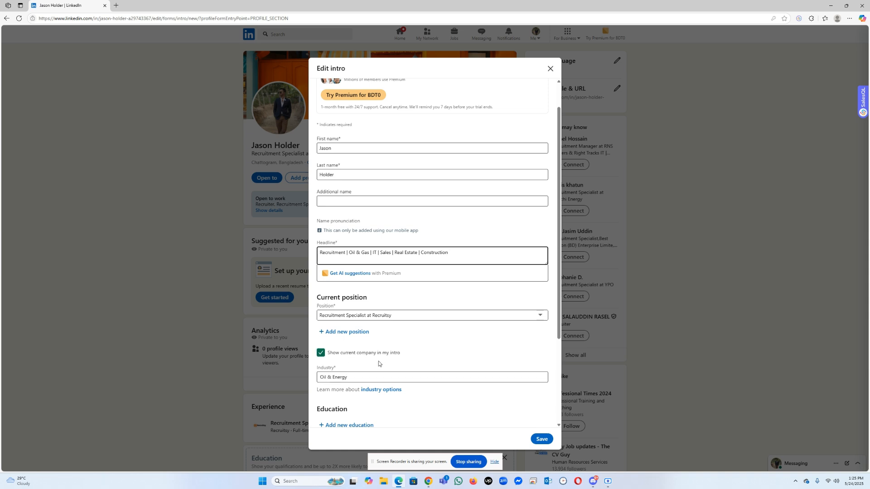
{"action": "scroll", "coordinate": [378, 363], "scroll_direction": "down", "scroll_amount": 4}
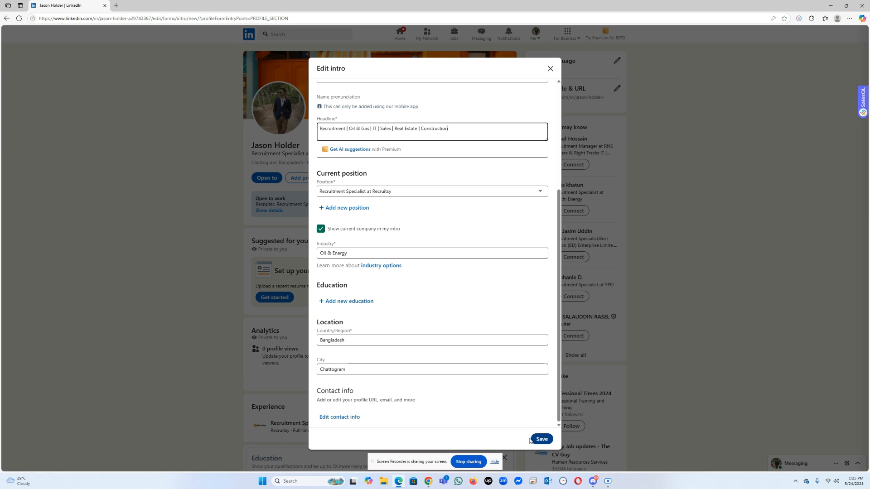
Step: Open the contact info for editing, fill in the saved phone number and set the phone type to Mobile
{"action": "left_click", "coordinate": [352, 416]}
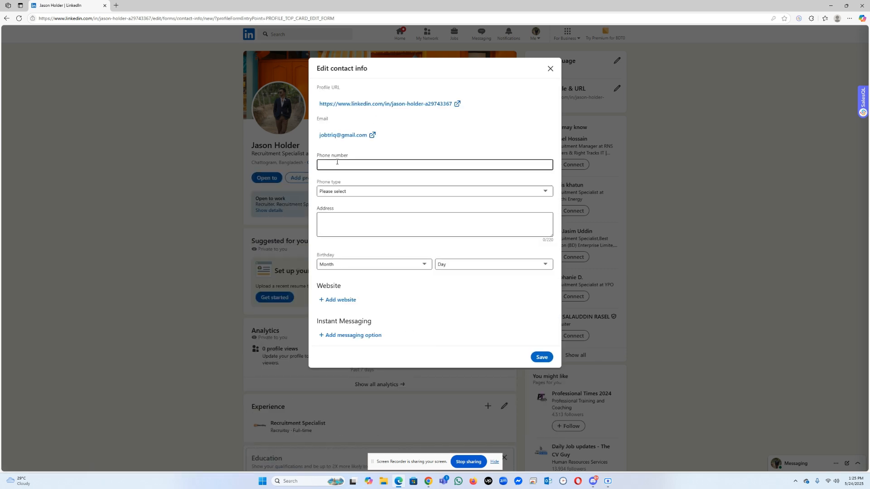
{"action": "left_click", "coordinate": [337, 164]}
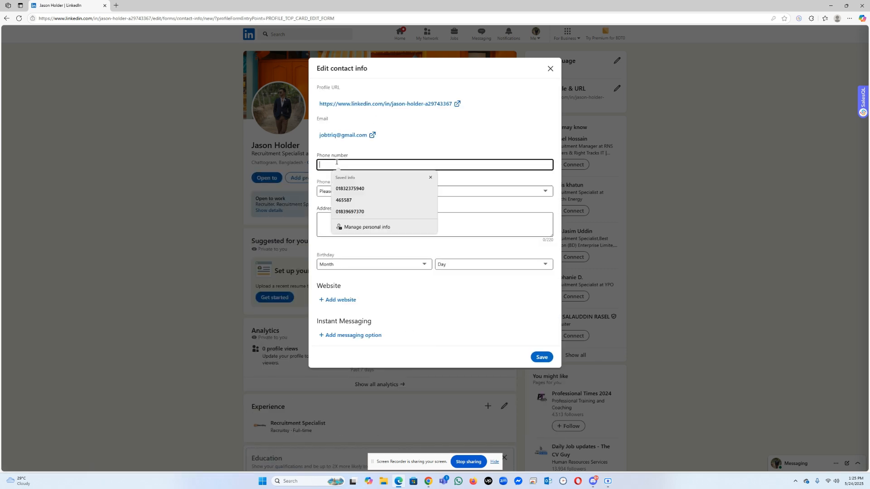
{"action": "left_click", "coordinate": [349, 194]}
{"action": "left_click", "coordinate": [352, 193]}
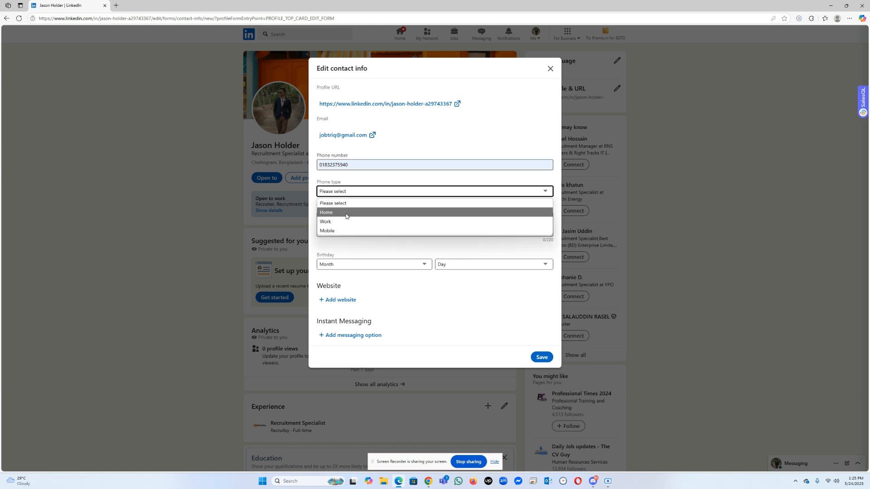
{"action": "left_click", "coordinate": [344, 230]}
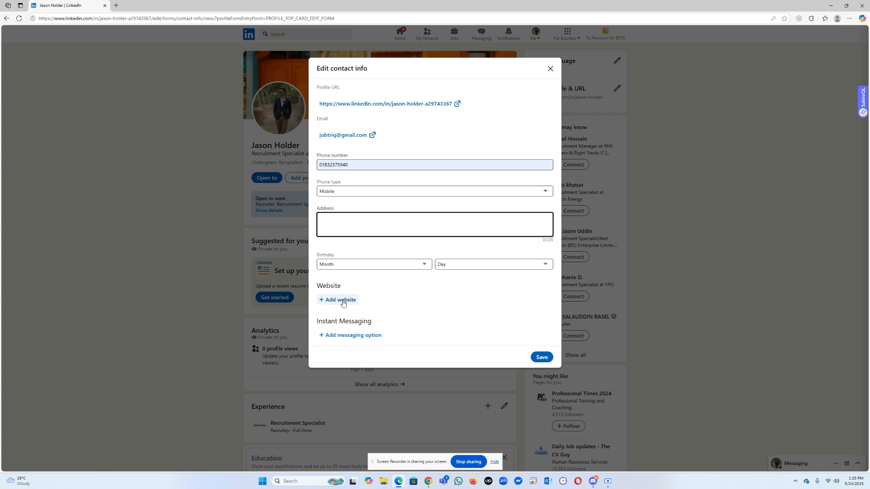
Step: Save the contact info, close the intro form and discard its unsaved changes
{"action": "left_click", "coordinate": [545, 362]}
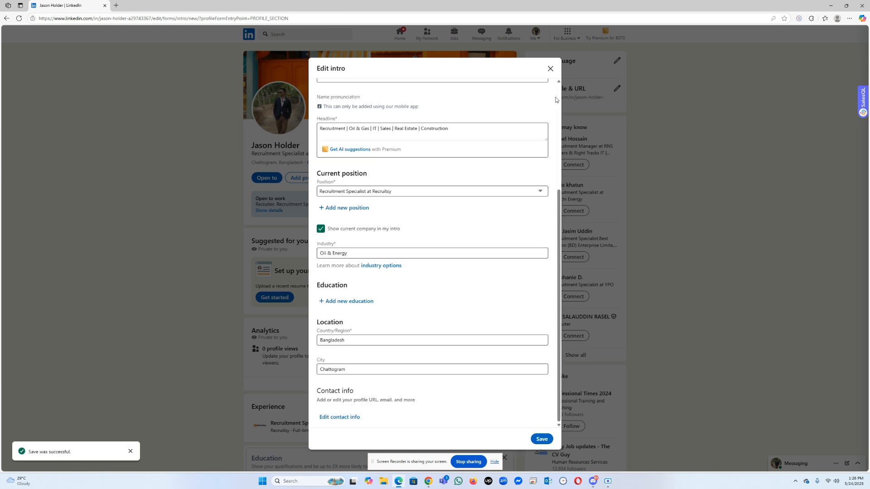
{"action": "left_click", "coordinate": [551, 68]}
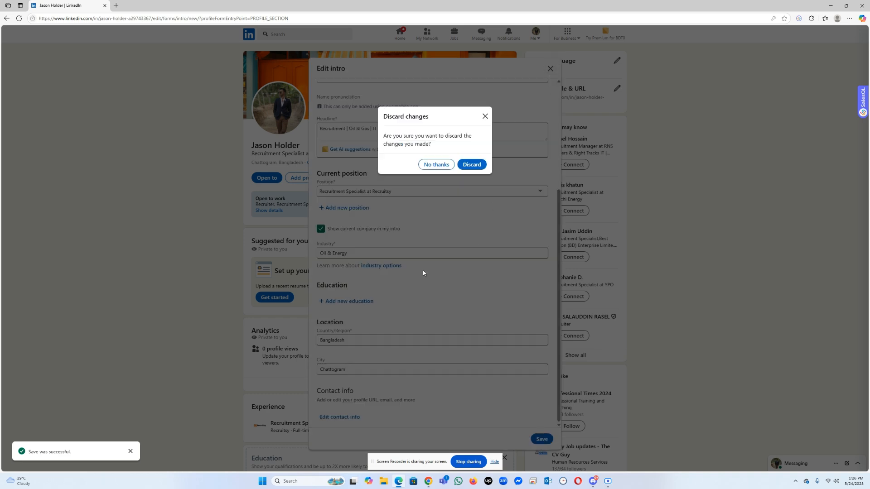
{"action": "left_click", "coordinate": [471, 164]}
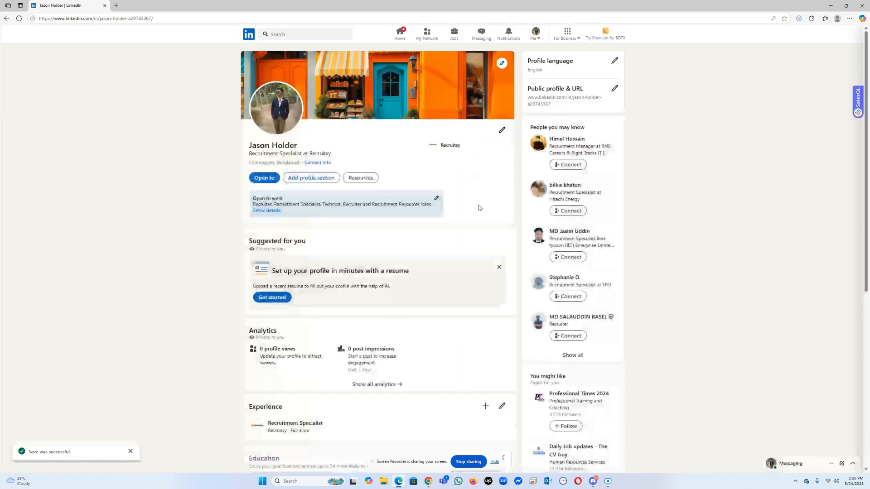
Step: Reopen the profile intro and replace the headline with "Recruitment | Talent Acqisition | Oil & gas | IT | Sales | Construction"
{"action": "left_click", "coordinate": [500, 132]}
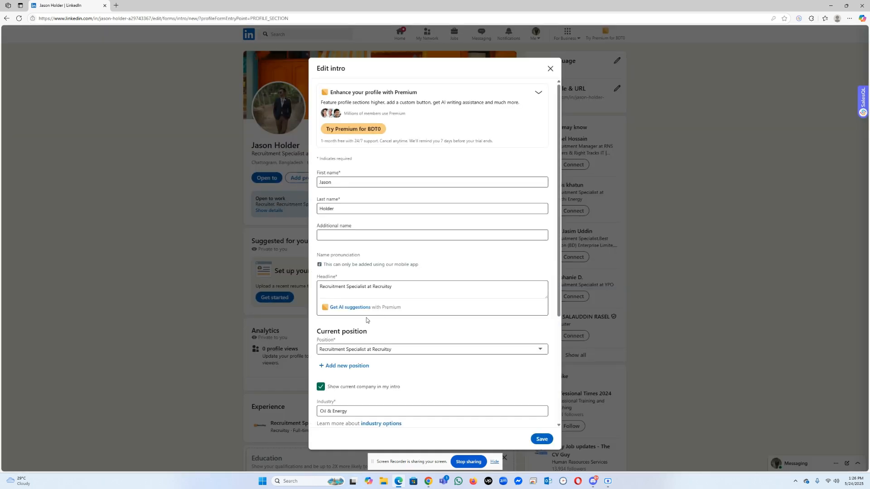
{"action": "scroll", "coordinate": [369, 312], "scroll_direction": "down", "scroll_amount": 2}
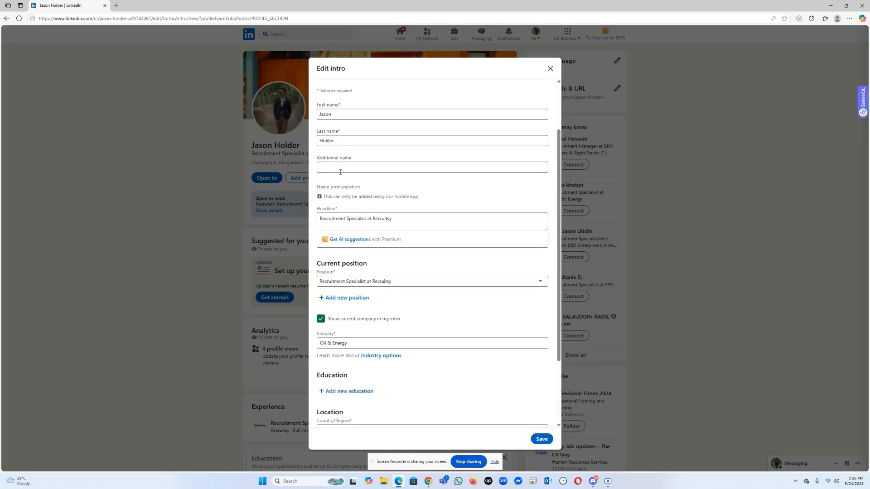
{"action": "left_click", "coordinate": [363, 217]}
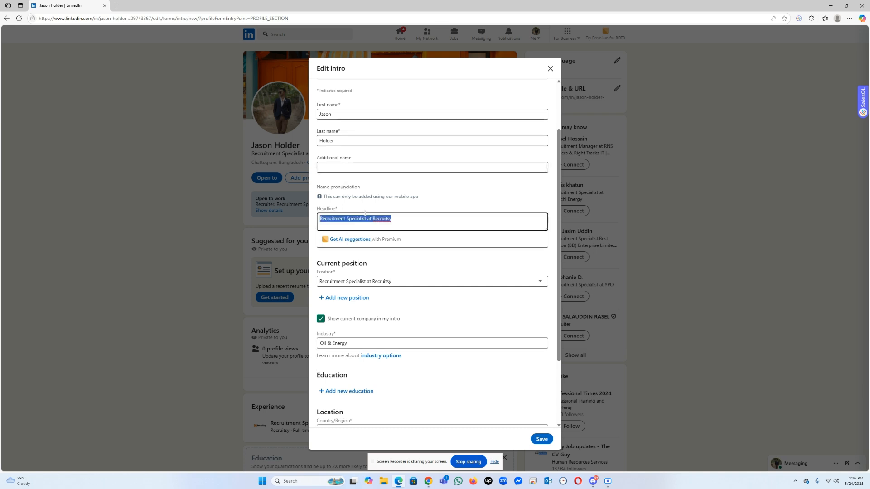
{"action": "type", "text": "Recrui"}
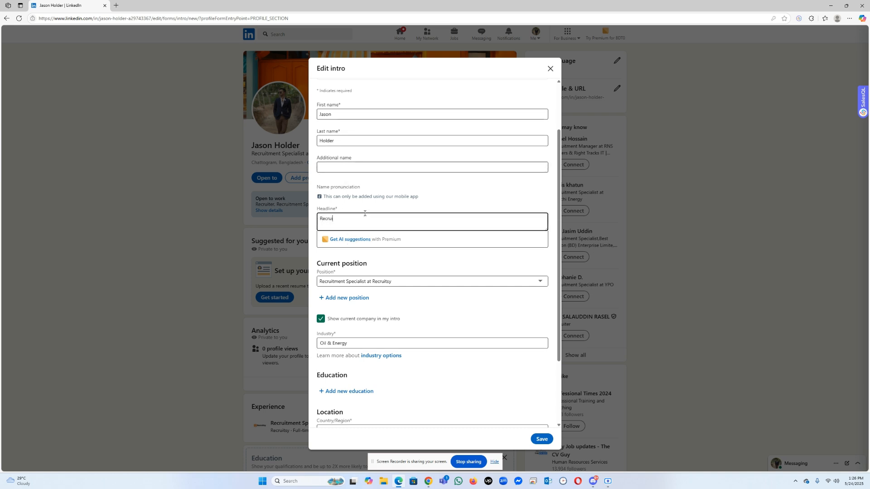
{"action": "type", "text": "tment | Talent Acqisition | Oil & gas | IT |"}
{"action": "key", "text": "alt+shift"}
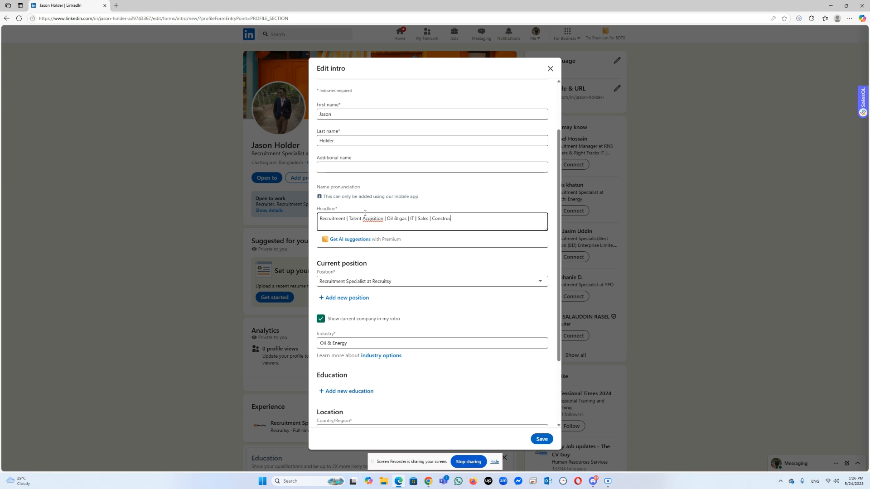
{"action": "type", "text": "|"}
Step: Correct the misspelled headline word to "Acquisition", save the intro and dismiss the Premium offer
{"action": "right_click", "coordinate": [377, 220]}
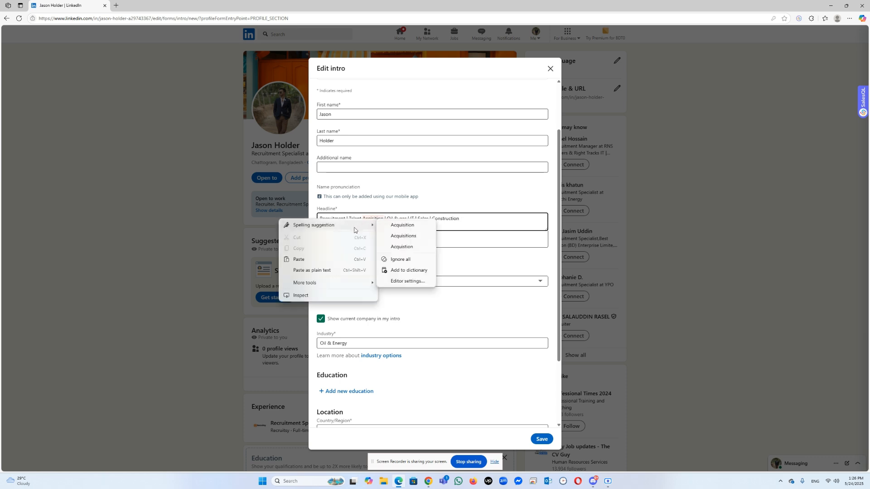
{"action": "left_click", "coordinate": [393, 228]}
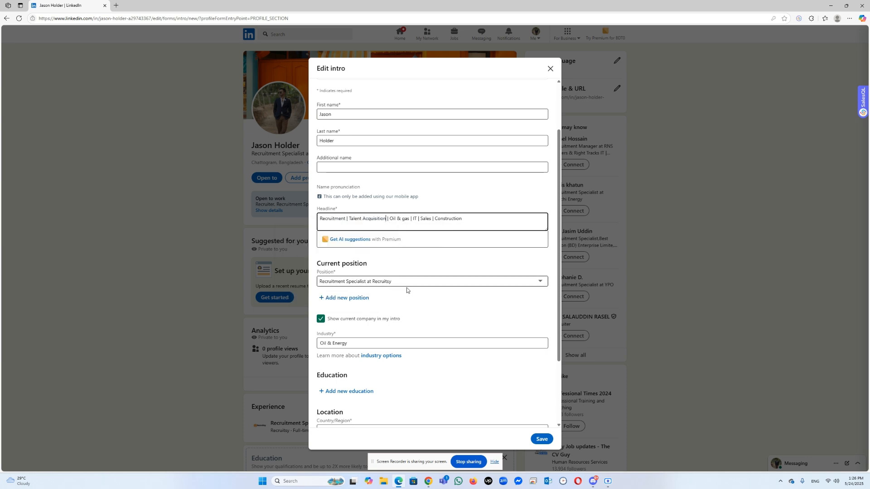
{"action": "left_click", "coordinate": [542, 439]}
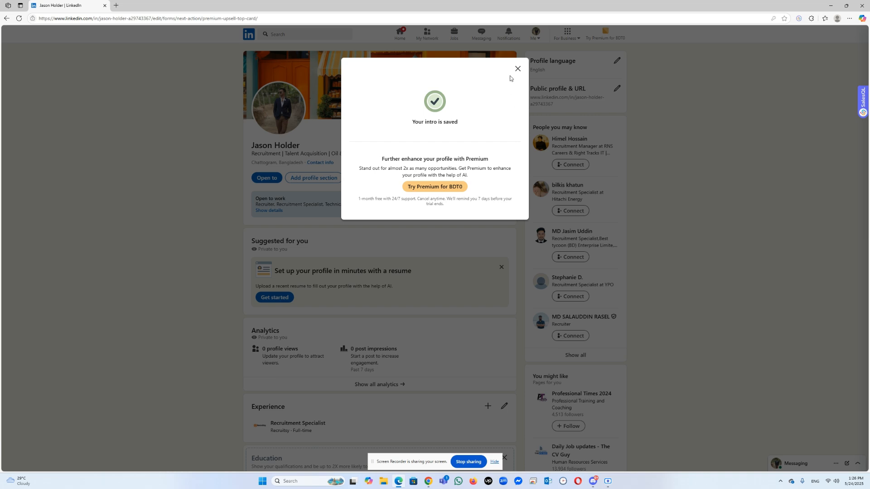
{"action": "left_click", "coordinate": [517, 69]}
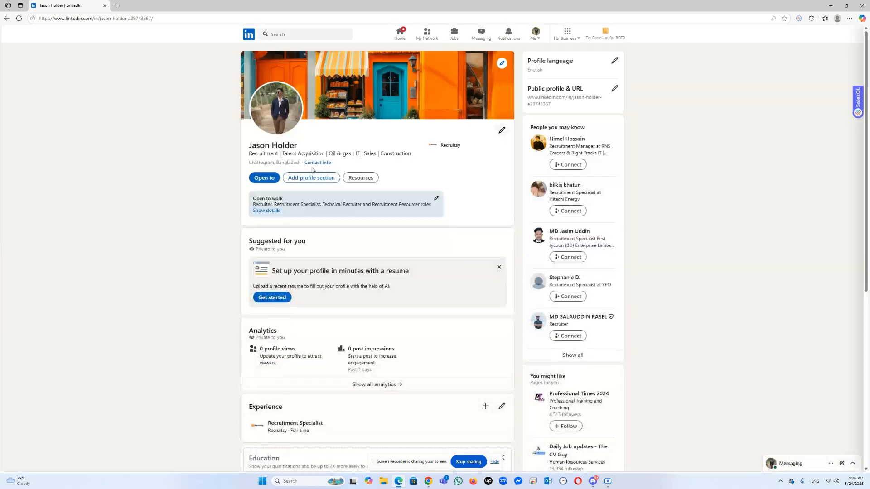
Step: Dismiss the suggestion to set up the profile with a resume
{"action": "scroll", "coordinate": [370, 259], "scroll_direction": "down", "scroll_amount": 2}
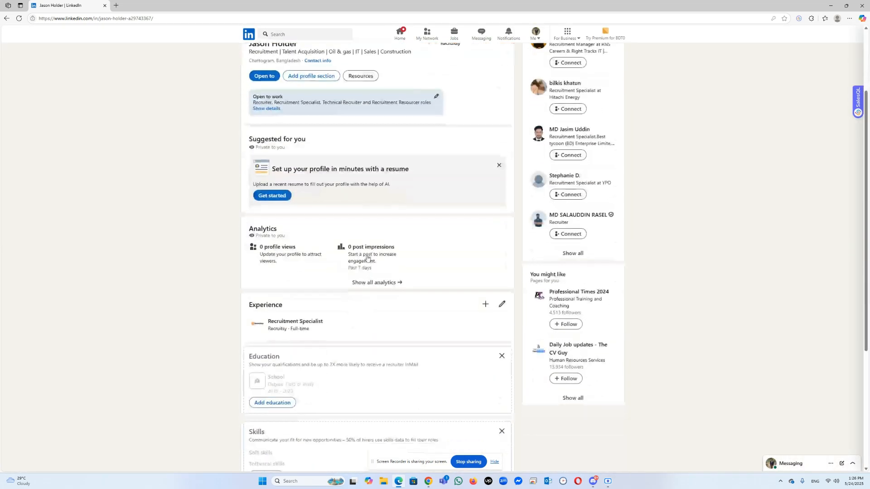
{"action": "scroll", "coordinate": [429, 196], "scroll_direction": "up", "scroll_amount": 1}
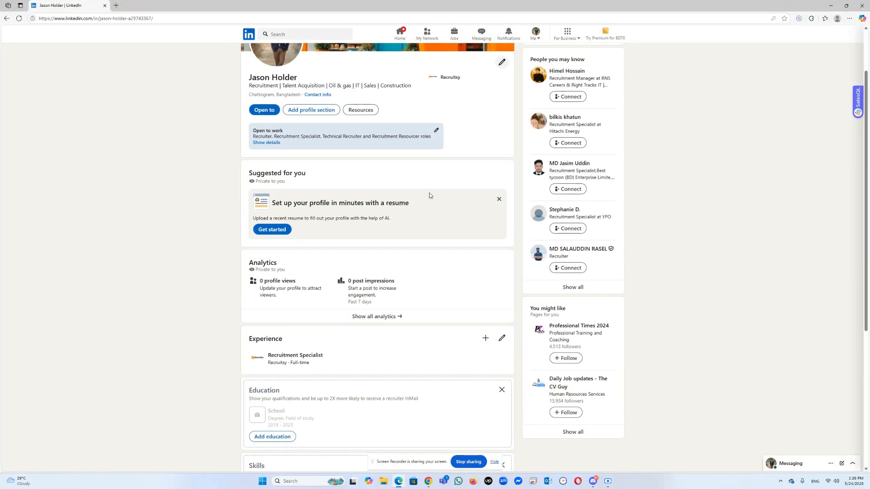
{"action": "scroll", "coordinate": [448, 154], "scroll_direction": "up", "scroll_amount": 1}
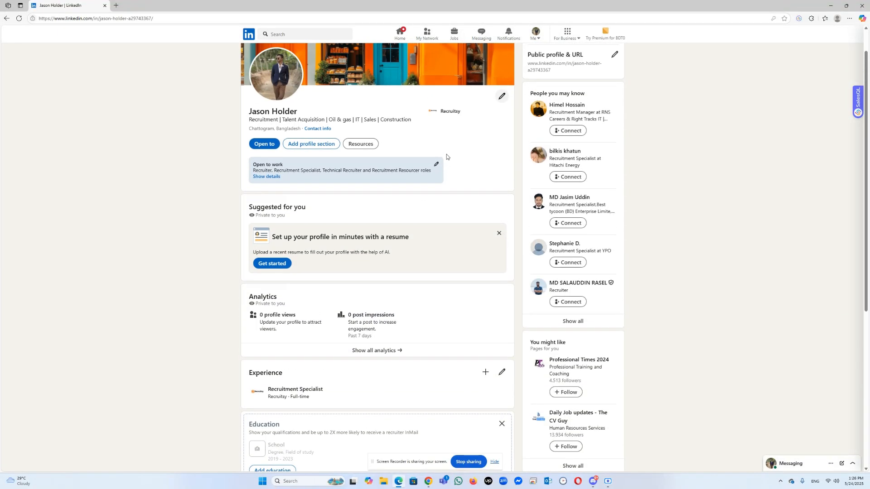
{"action": "left_click", "coordinate": [499, 233]}
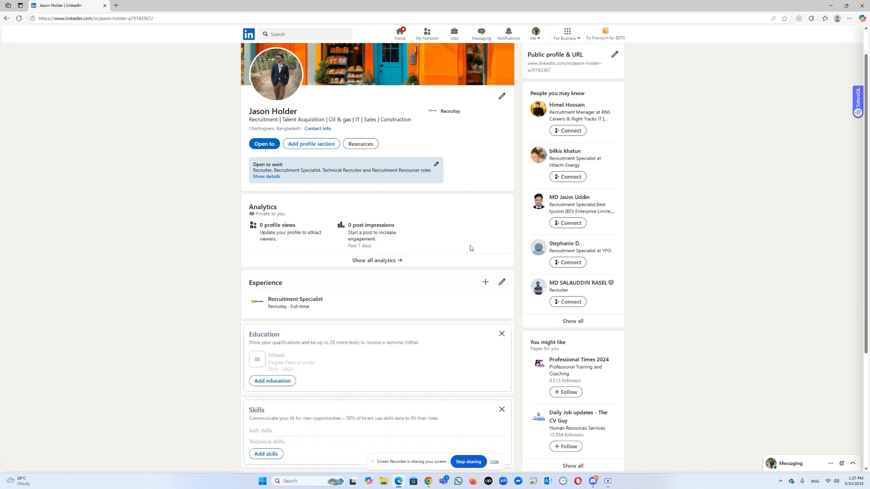
Step: Open the Recruitment Specialist experience entry for editing and set its start date to January 2023
{"action": "left_click", "coordinate": [502, 283]}
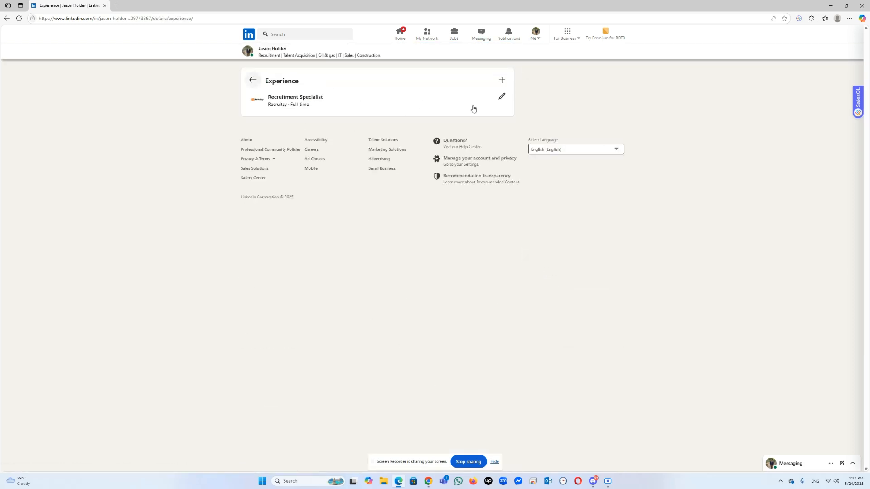
{"action": "left_click", "coordinate": [501, 96]}
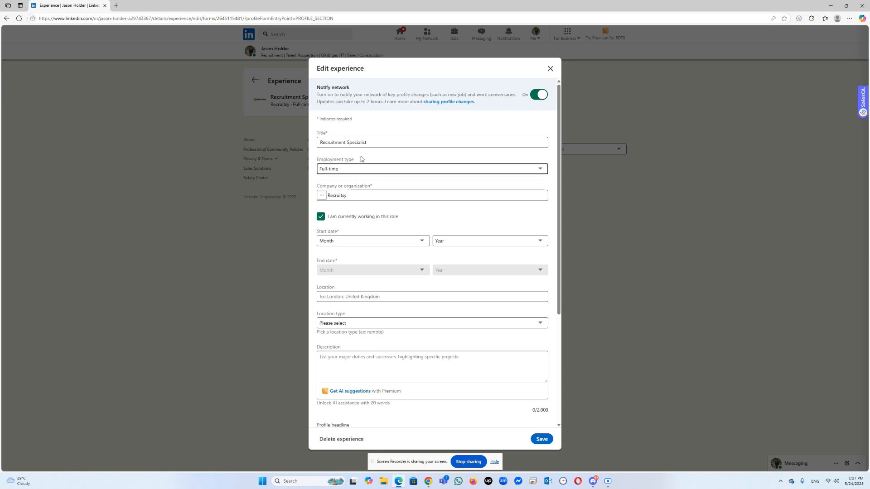
{"action": "left_click", "coordinate": [370, 243]}
{"action": "left_click", "coordinate": [367, 259]}
{"action": "left_click", "coordinate": [445, 245]}
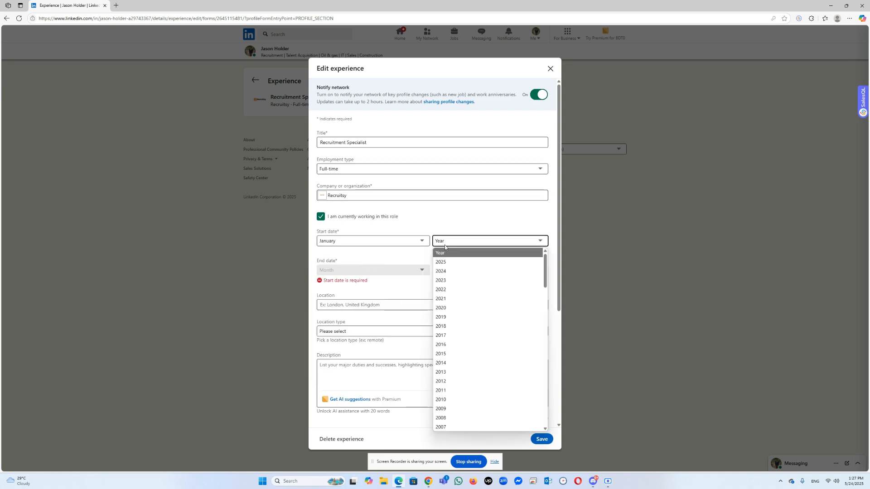
{"action": "left_click", "coordinate": [441, 280]}
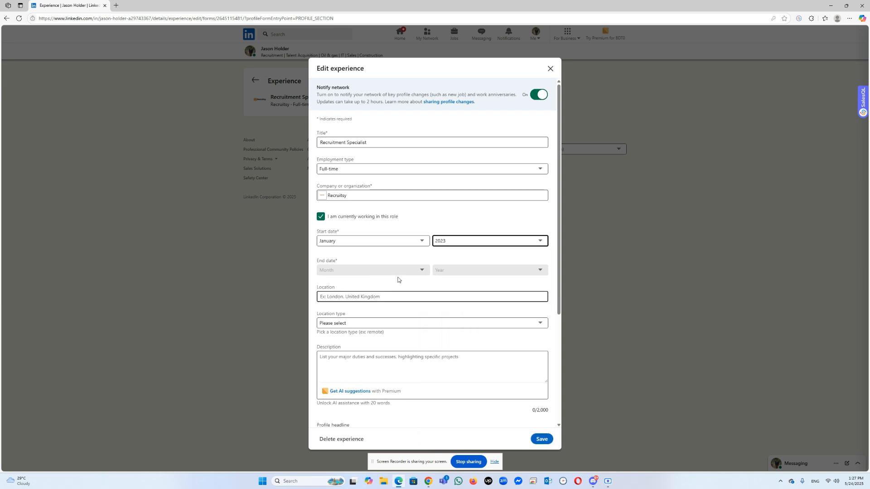
Step: Set the experience's location to "Chattogram, Bangladesh" and its location type to Remote
{"action": "left_click", "coordinate": [378, 301]}
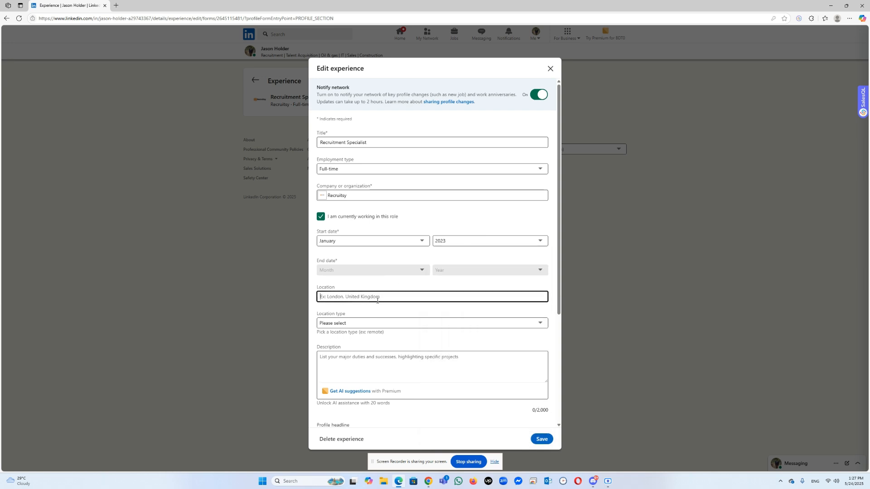
{"action": "type", "text": "Chatt"}
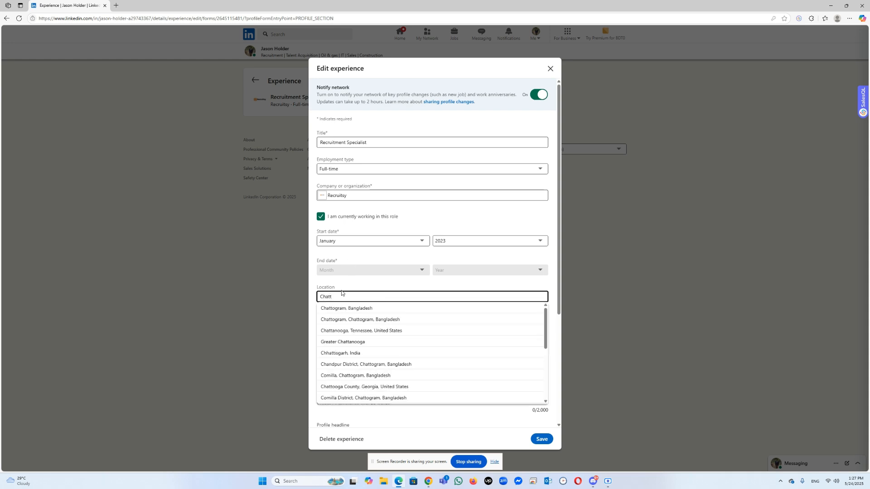
{"action": "left_click", "coordinate": [343, 310]}
{"action": "left_click", "coordinate": [341, 326]}
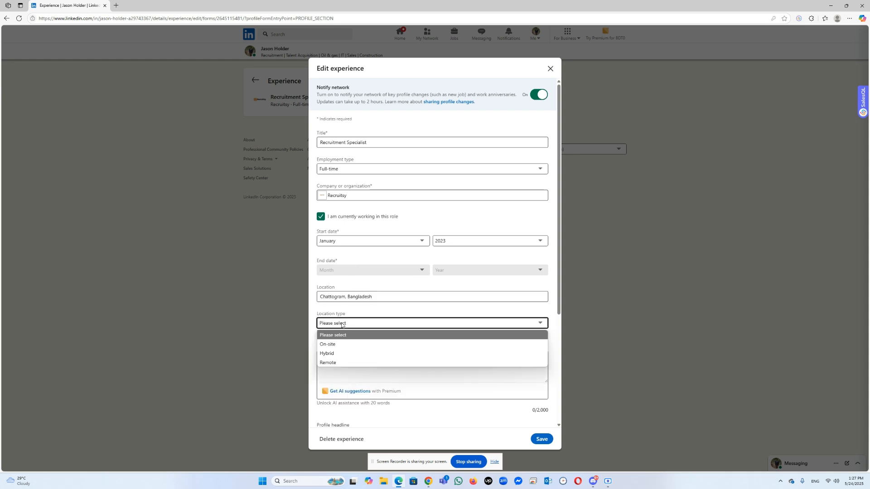
{"action": "left_click", "coordinate": [343, 344]}
{"action": "left_click", "coordinate": [352, 326]}
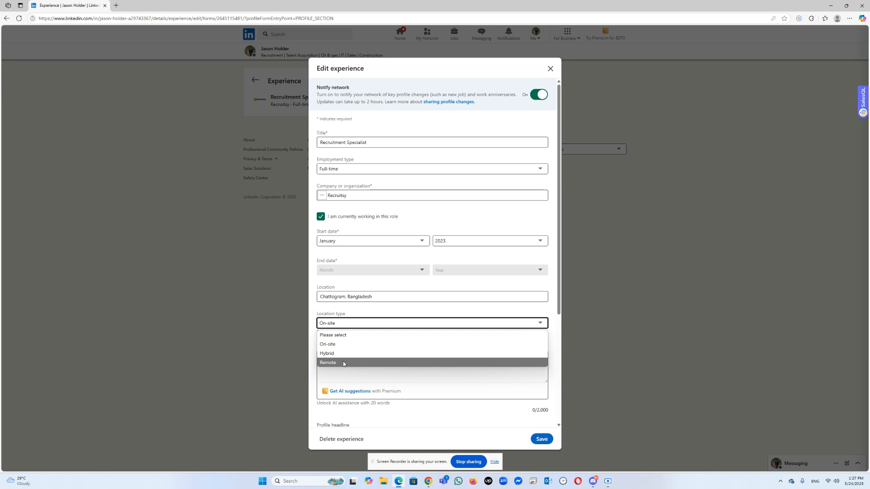
{"action": "left_click", "coordinate": [349, 345]}
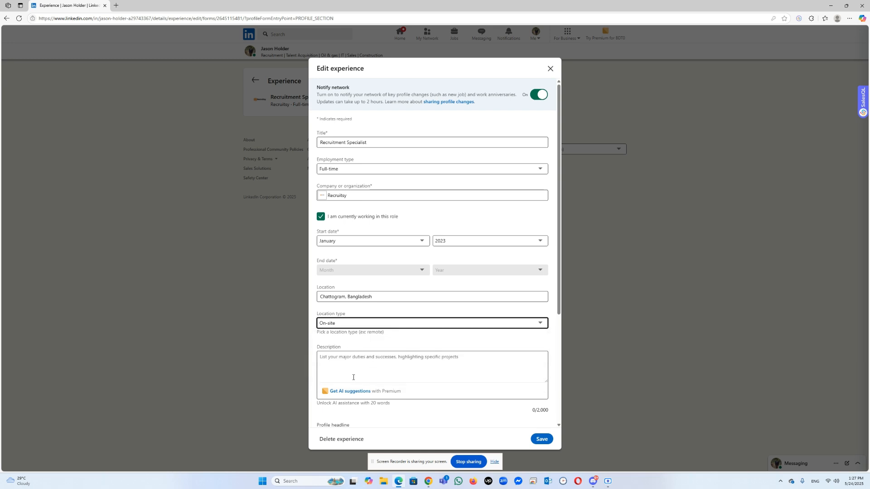
{"action": "left_click", "coordinate": [335, 325]}
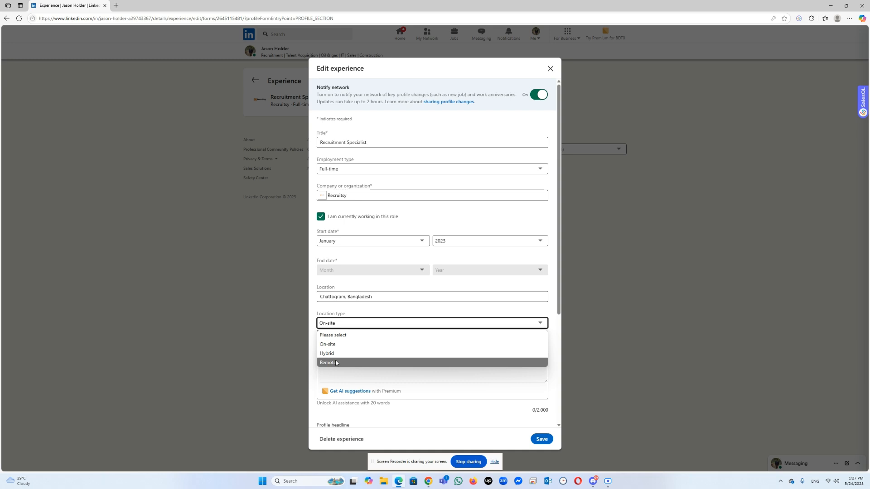
{"action": "left_click", "coordinate": [338, 363]}
Step: Switch to Chrome's ChatGPT conversation "Recruitment Profile Summary" and review the written responsibilities for the Recruiter position at Recruitsy
{"action": "left_click", "coordinate": [355, 368]}
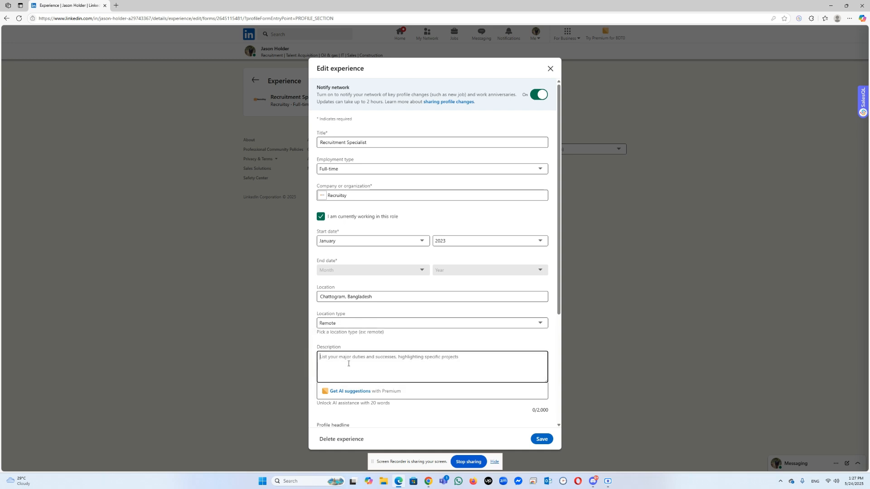
{"action": "scroll", "coordinate": [401, 306], "scroll_direction": "down", "scroll_amount": 2}
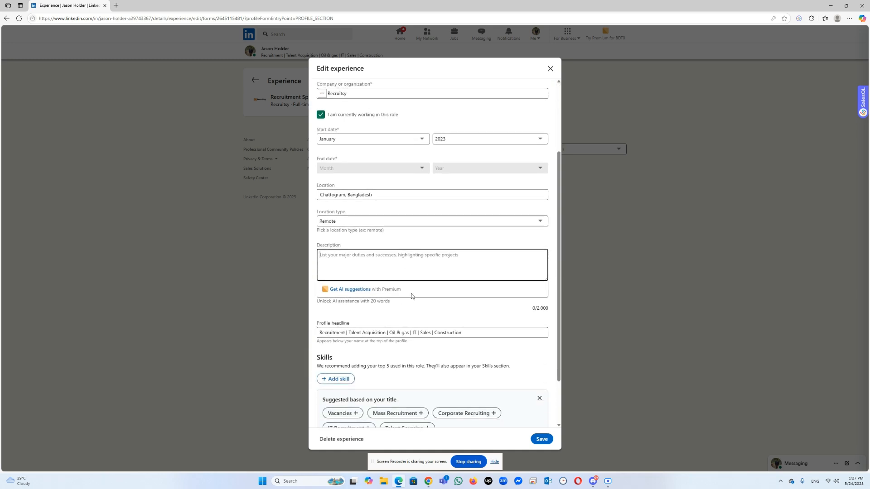
{"action": "mouse_move", "coordinate": [424, 475]}
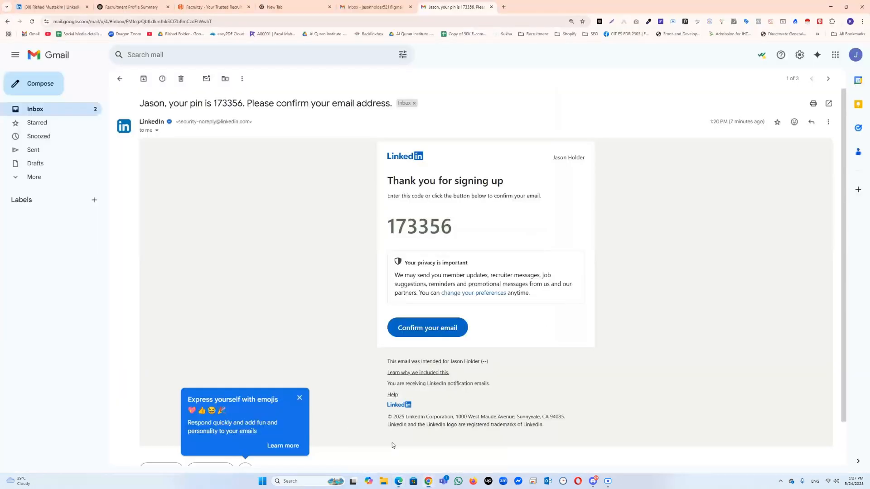
{"action": "left_click", "coordinate": [390, 444]}
{"action": "left_click", "coordinate": [132, 7]}
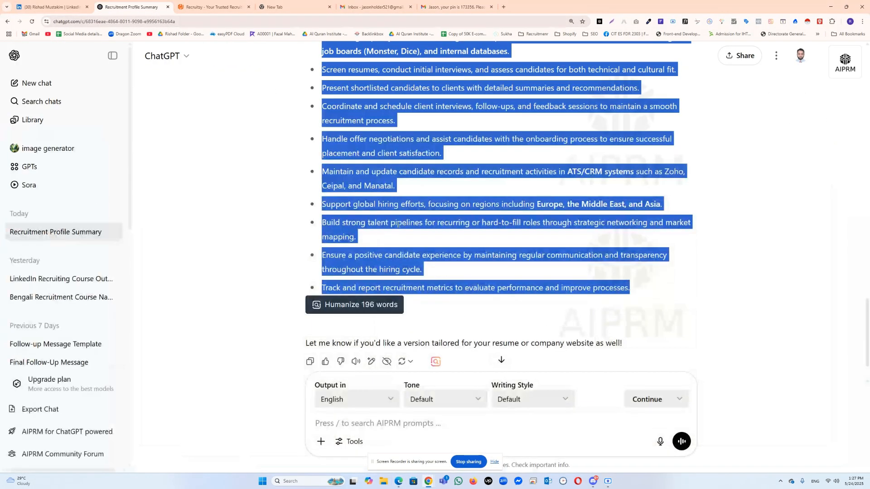
{"action": "scroll", "coordinate": [395, 239], "scroll_direction": "down", "scroll_amount": 1}
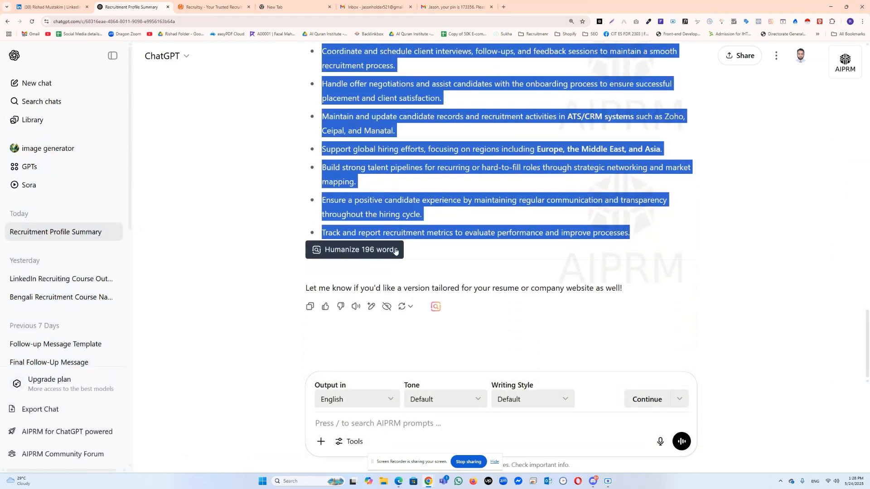
{"action": "scroll", "coordinate": [392, 247], "scroll_direction": "up", "scroll_amount": 4}
{"action": "scroll", "coordinate": [396, 249], "scroll_direction": "up", "scroll_amount": 5}
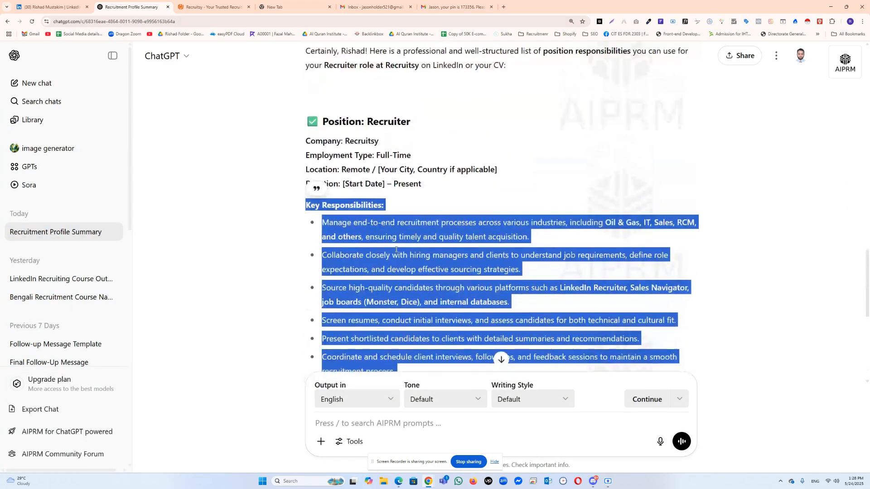
{"action": "scroll", "coordinate": [390, 227], "scroll_direction": "up", "scroll_amount": 2}
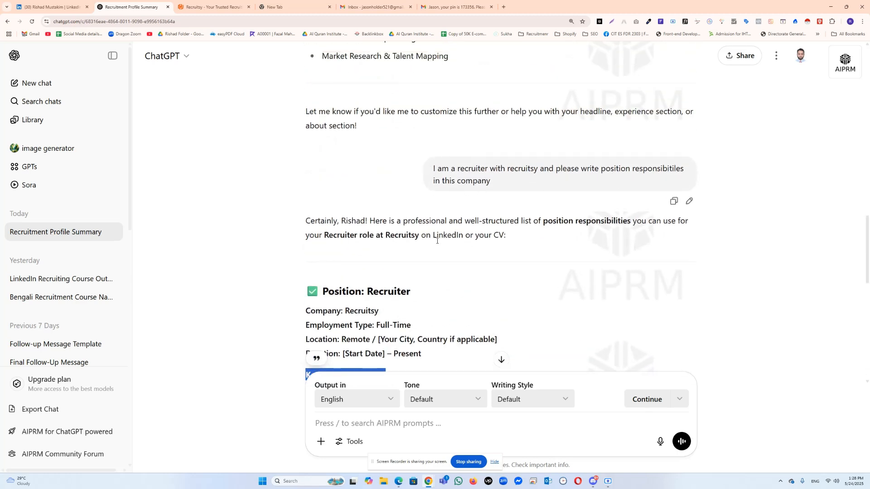
Step: Select the Recruiter position's text from the "Key Responsibilities" heading through the last bullet about tracking recruitment metrics
{"action": "scroll", "coordinate": [339, 193], "scroll_direction": "down", "scroll_amount": 3}
{"action": "left_click_drag", "start_coordinate": [324, 189], "coordinate": [385, 252]}
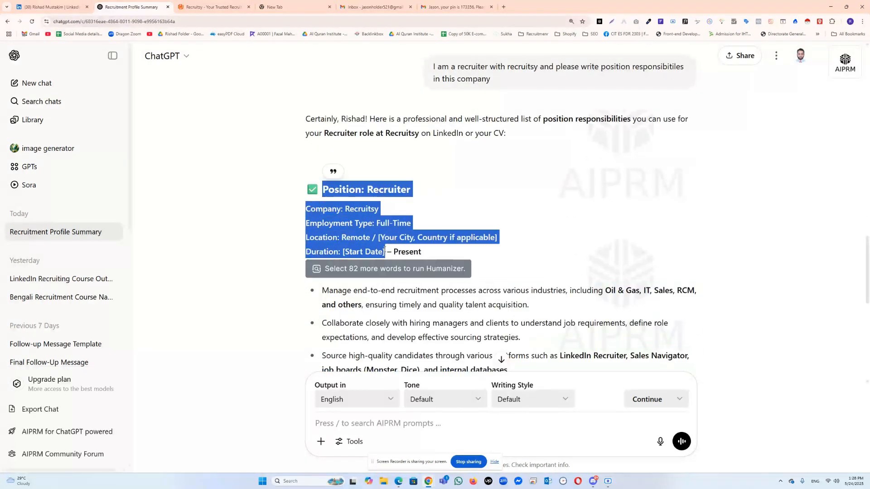
{"action": "scroll", "coordinate": [385, 251], "scroll_direction": "down", "scroll_amount": 3}
{"action": "left_click", "coordinate": [313, 168]}
{"action": "left_click_drag", "start_coordinate": [306, 173], "coordinate": [388, 268]}
{"action": "left_click", "coordinate": [369, 221]}
{"action": "left_click_drag", "start_coordinate": [307, 173], "coordinate": [632, 235]}
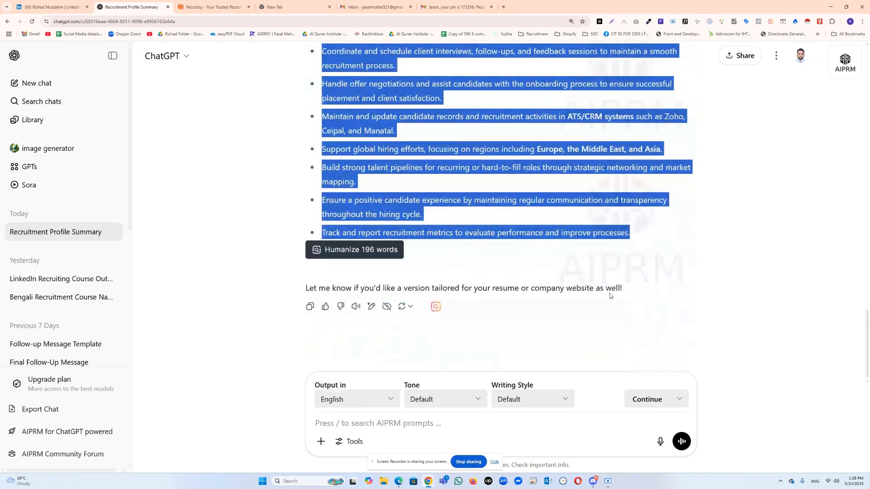
Step: Switch to Edge's LinkedIn form and fill the Recruitment Specialist experience's description with the Key Responsibilities text copied from ChatGPT
{"action": "left_click", "coordinate": [398, 481]}
{"action": "left_click", "coordinate": [361, 276]}
{"action": "key", "text": "ctrl+v"}
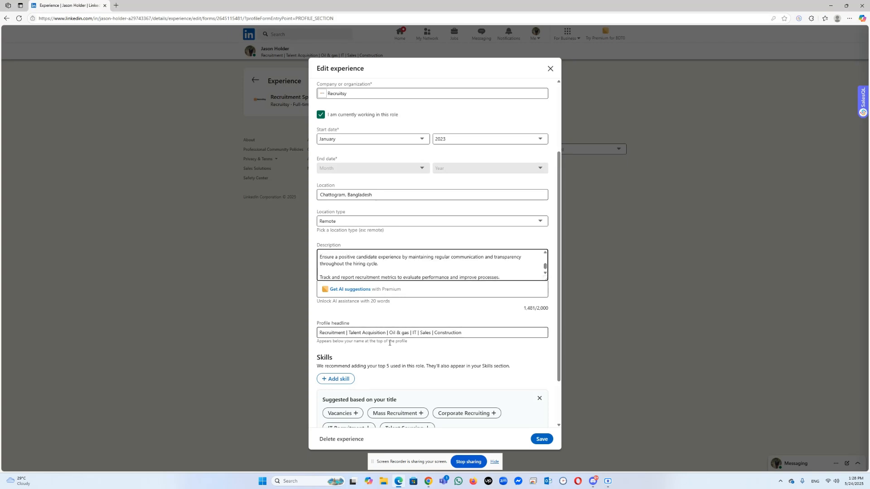
Step: Add the suggested skills IT Recruitment, Mass Recruitment, Talent Sourcing and Corporate Recruiting to the experience
{"action": "scroll", "coordinate": [395, 358], "scroll_direction": "down", "scroll_amount": 2}
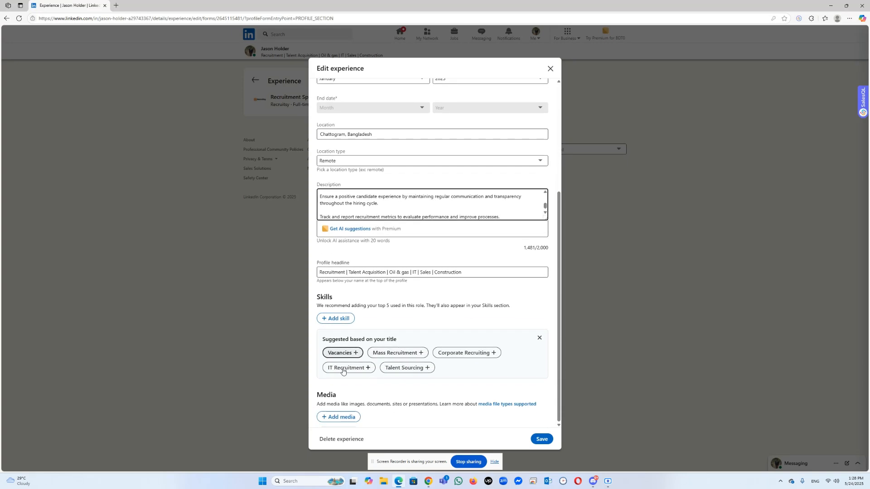
{"action": "left_click", "coordinate": [349, 371]}
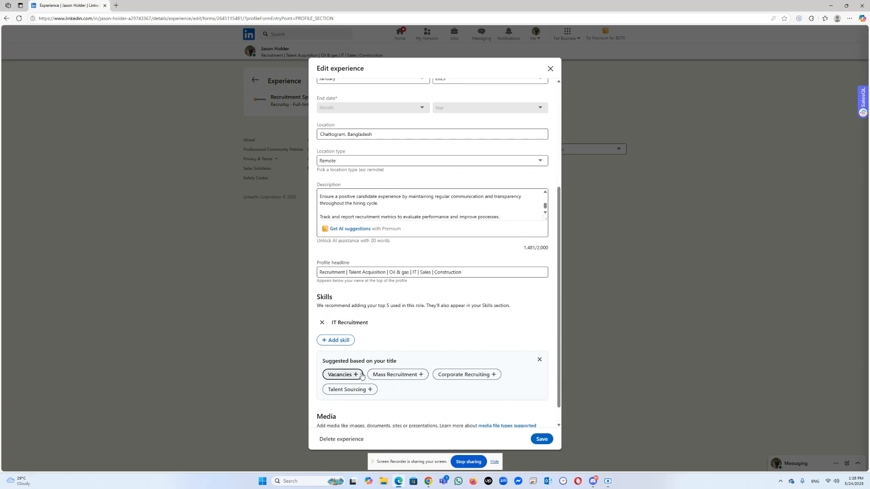
{"action": "left_click", "coordinate": [391, 377]}
{"action": "left_click", "coordinate": [465, 397]}
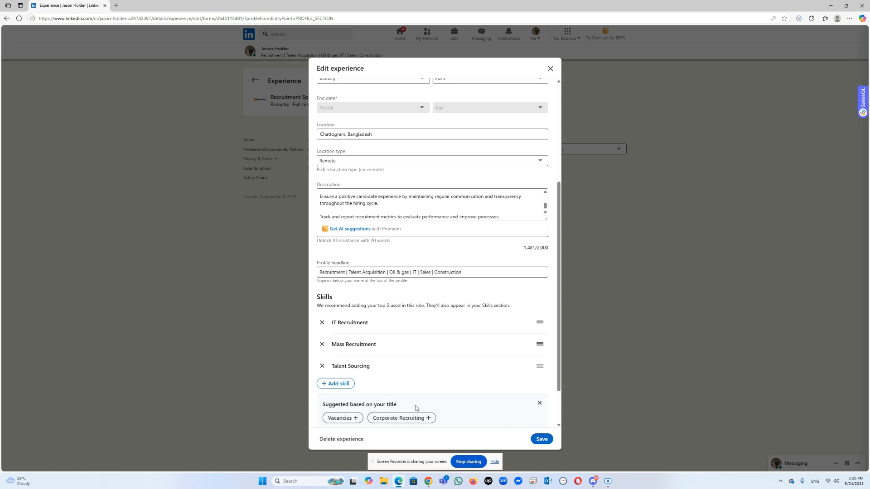
{"action": "left_click", "coordinate": [394, 416]}
Step: Add Recruiting as a fifth skill by searching for "IT recru", and save the experience entry
{"action": "scroll", "coordinate": [416, 376], "scroll_direction": "down", "scroll_amount": 2}
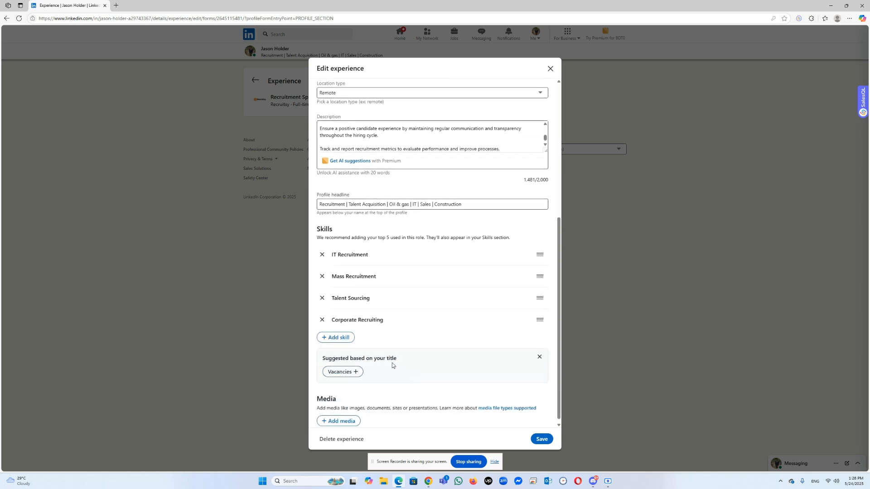
{"action": "left_click", "coordinate": [350, 338]}
{"action": "type", "text": "IT recru"}
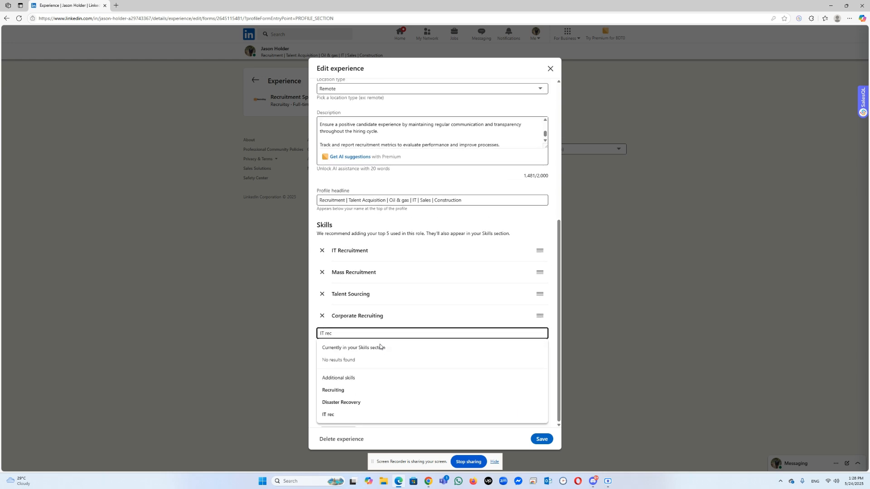
{"action": "left_click", "coordinate": [353, 390]}
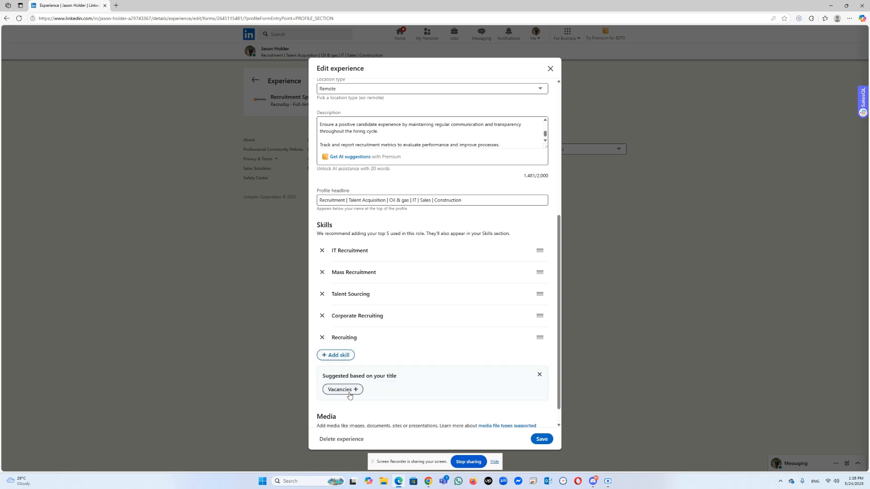
{"action": "left_click", "coordinate": [542, 439]}
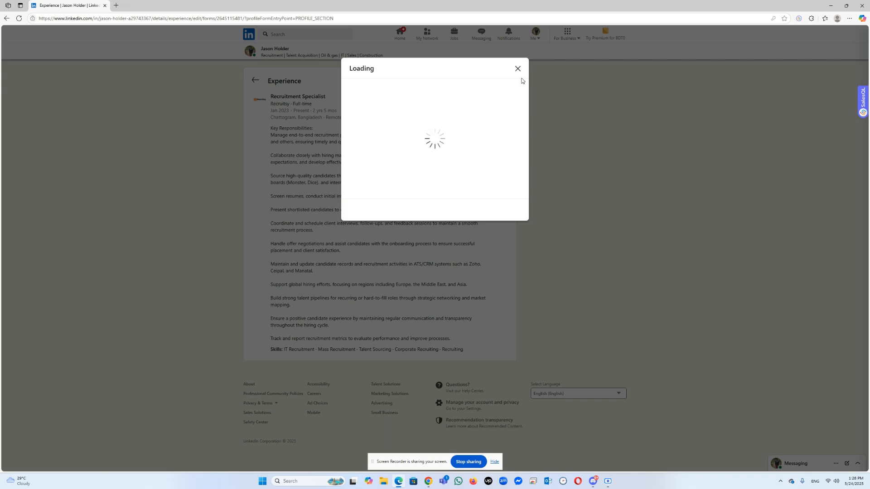
{"action": "left_click", "coordinate": [518, 70]}
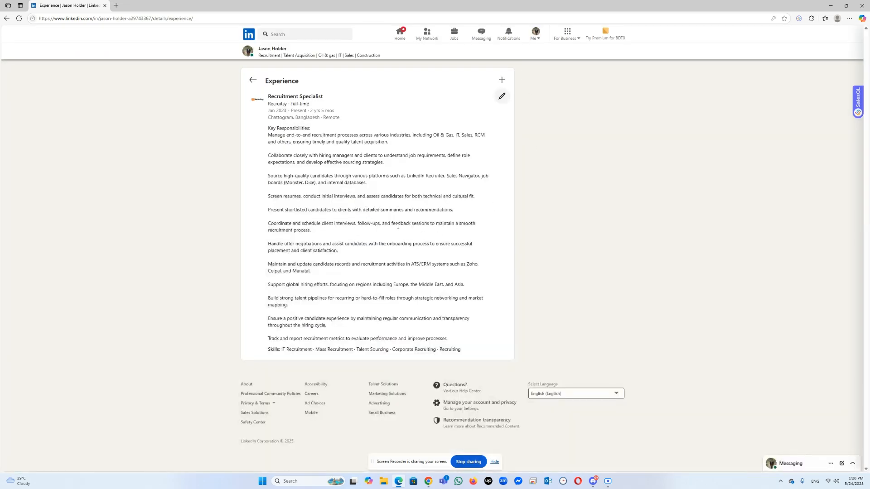
Step: Start a new education entry on the profile with "Nasirabad Govt. High School, Chattogram" as the school
{"action": "left_click", "coordinate": [253, 80]}
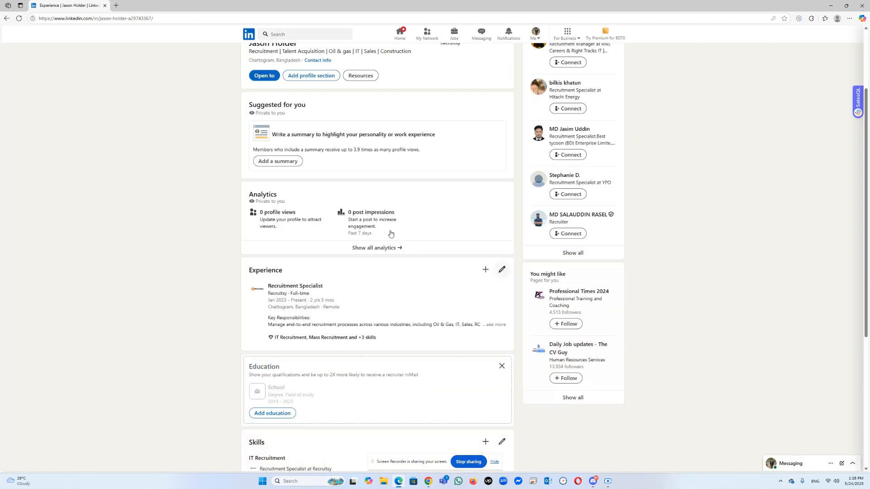
{"action": "scroll", "coordinate": [360, 254], "scroll_direction": "down", "scroll_amount": 2}
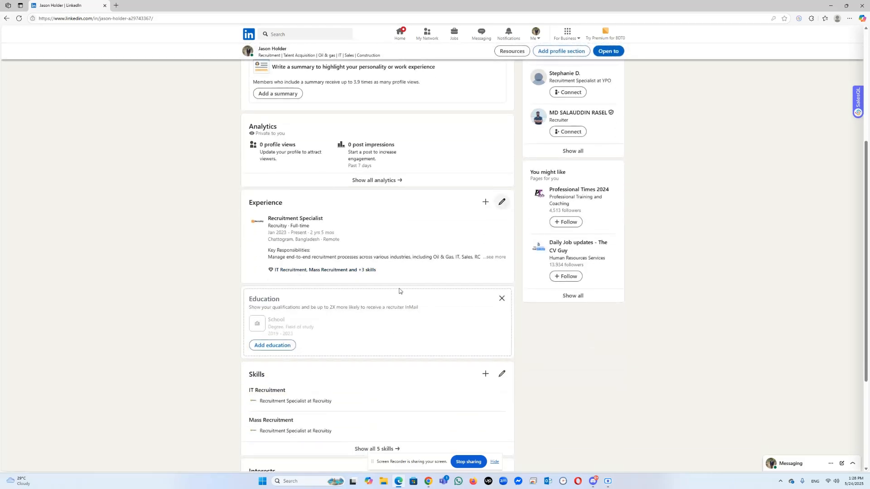
{"action": "left_click", "coordinate": [290, 344]}
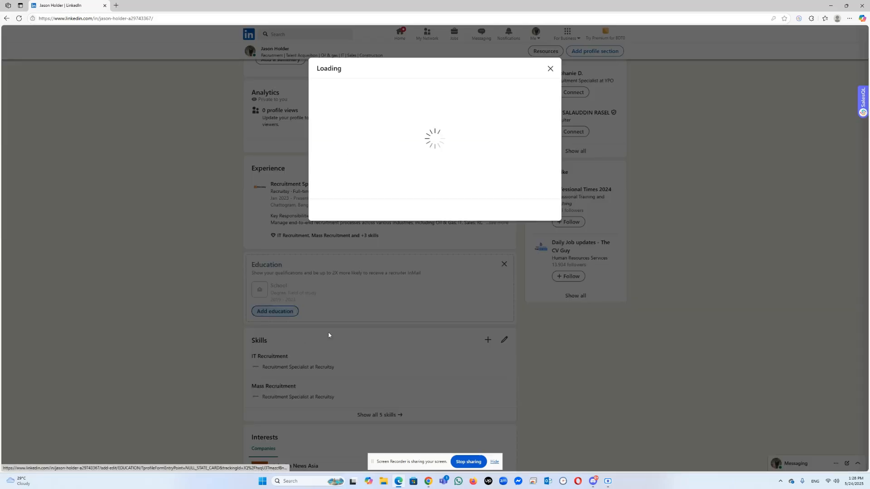
{"action": "left_click", "coordinate": [361, 143]}
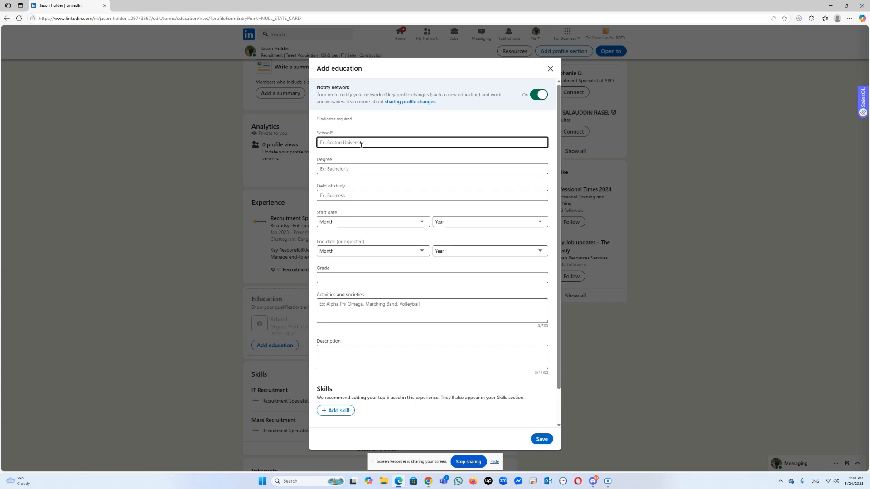
{"action": "type", "text": "Chattogram"}
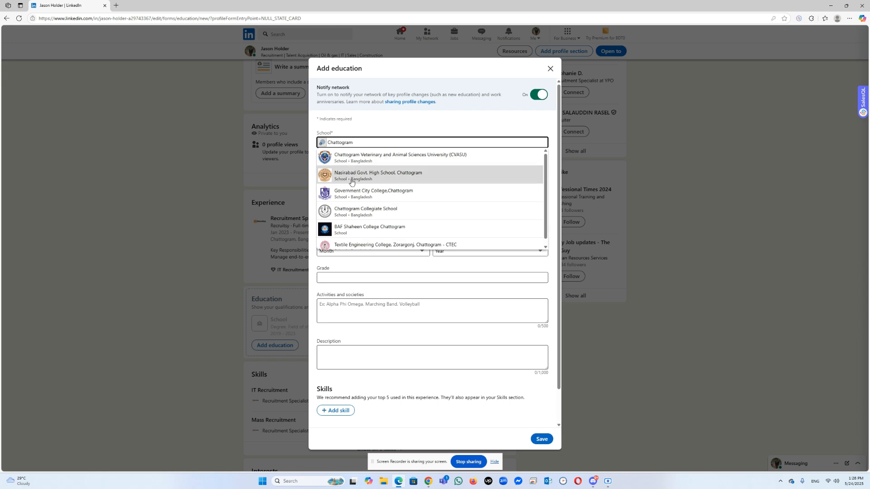
{"action": "left_click", "coordinate": [356, 176]}
Step: Set the education's degree to S.S.C and its field of study to Computer Science
{"action": "left_click", "coordinate": [359, 171]}
{"action": "type", "text": "S"}
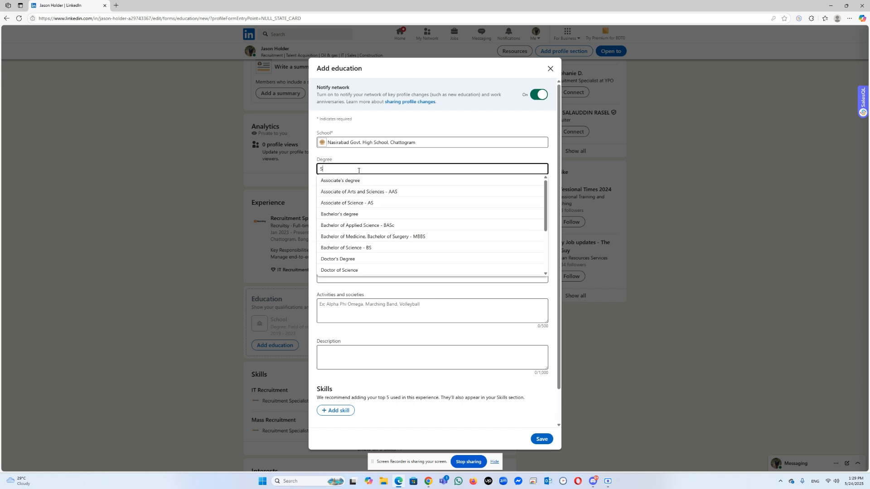
{"action": "type", "text": ".S.C"}
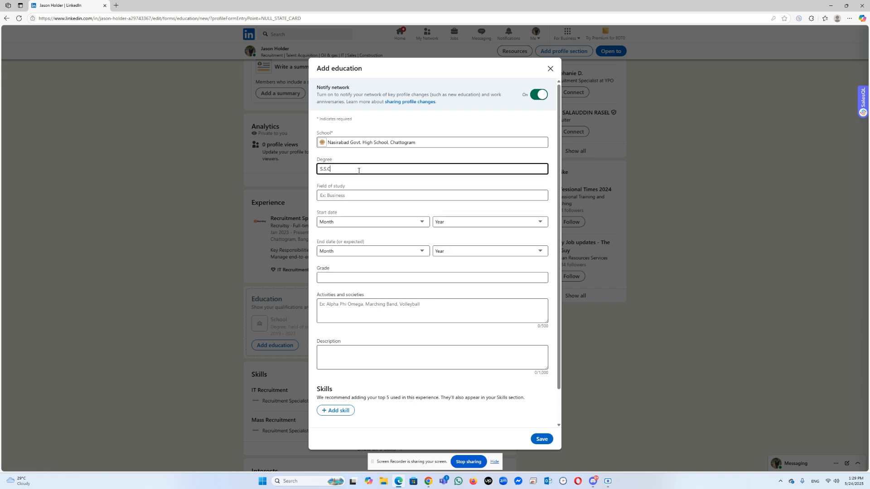
{"action": "left_click", "coordinate": [351, 196]}
{"action": "type", "text": "Science"}
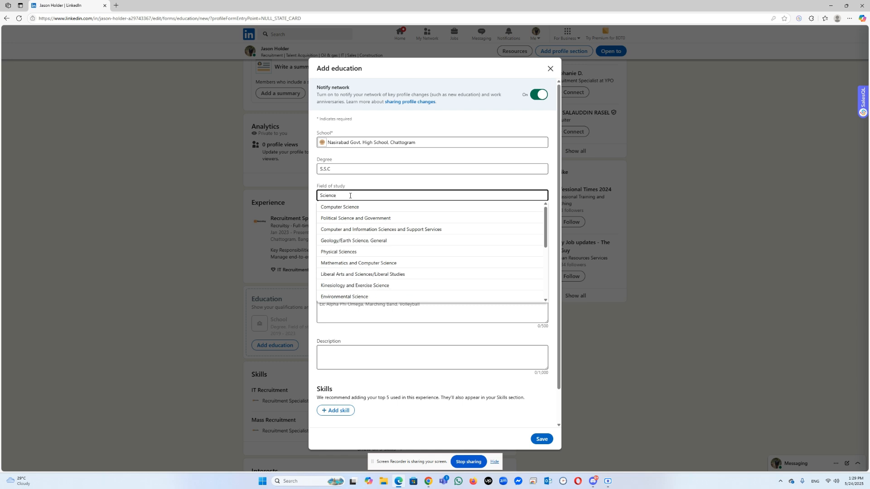
{"action": "left_click", "coordinate": [349, 207]}
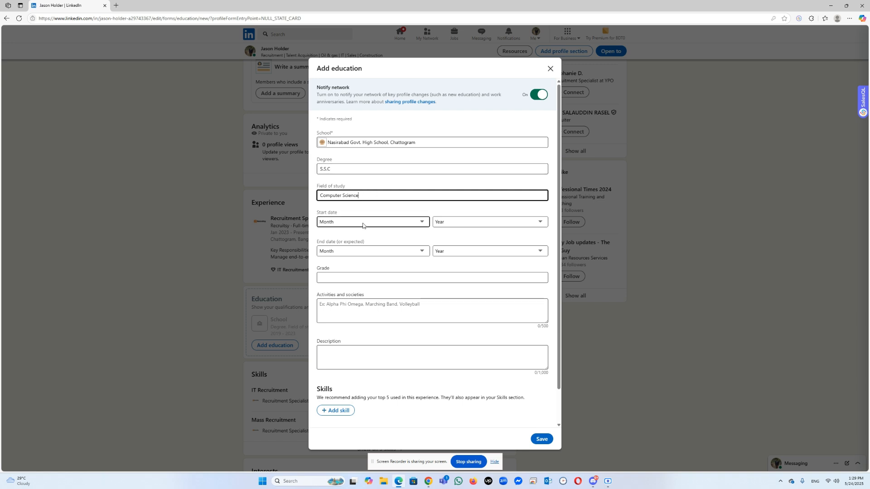
{"action": "double_click", "coordinate": [339, 172]}
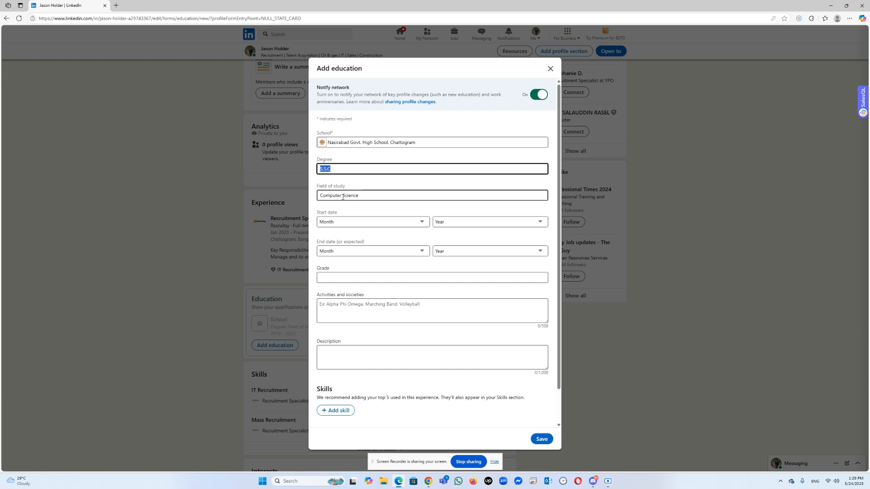
Step: Set the education's start date to February 2016
{"action": "left_click", "coordinate": [388, 226]}
{"action": "left_click", "coordinate": [388, 227]}
{"action": "left_click", "coordinate": [387, 227]}
{"action": "left_click", "coordinate": [355, 252]}
{"action": "left_click", "coordinate": [451, 226]}
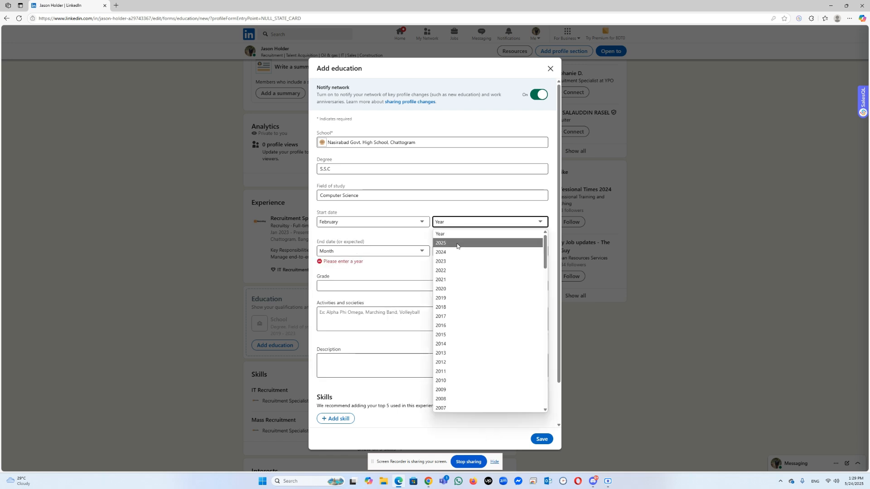
{"action": "left_click", "coordinate": [442, 243]}
{"action": "left_click", "coordinate": [450, 227]}
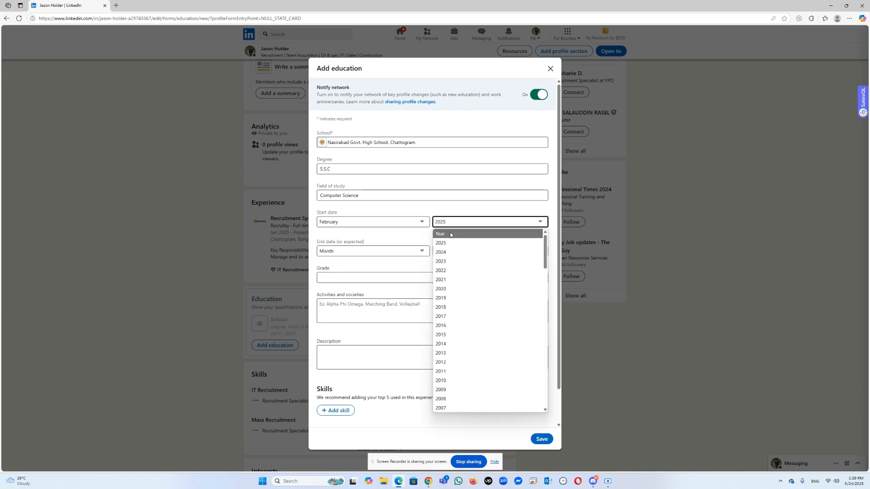
{"action": "left_click", "coordinate": [449, 325]}
Step: Set the education's end date to March 2020
{"action": "left_click", "coordinate": [363, 255]}
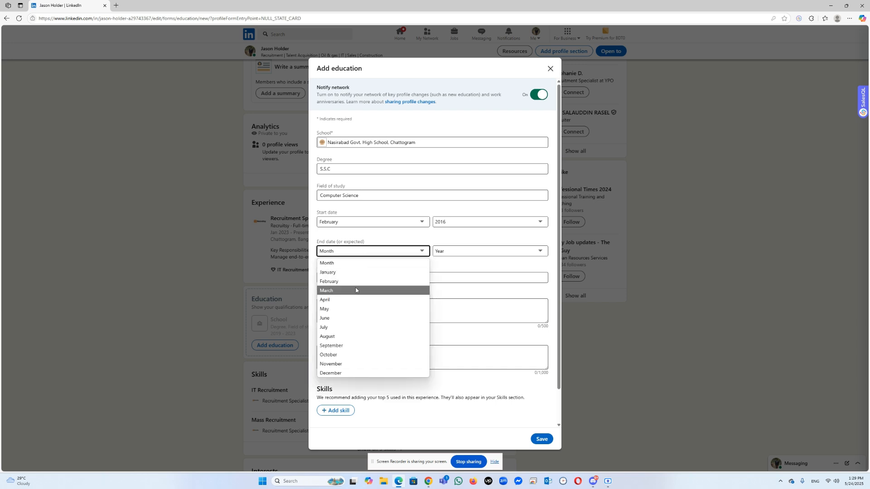
{"action": "left_click", "coordinate": [355, 292]}
{"action": "left_click", "coordinate": [463, 252]}
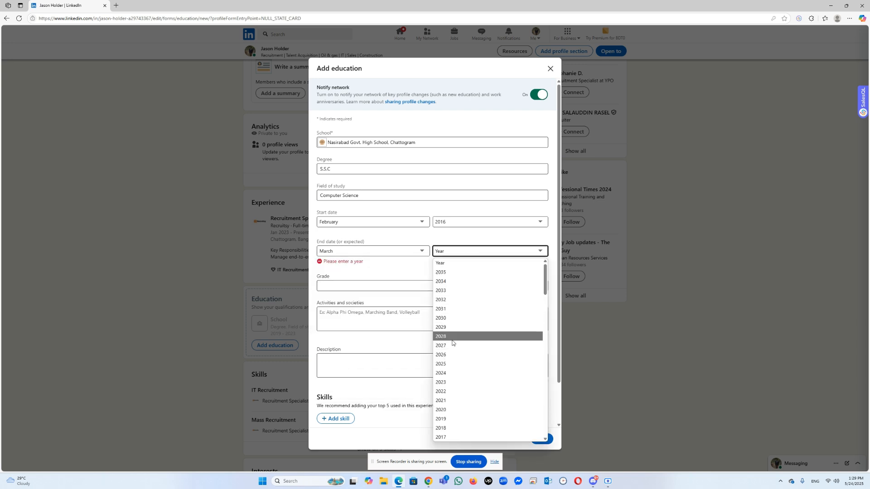
{"action": "scroll", "coordinate": [410, 324], "scroll_direction": "down", "scroll_amount": 2}
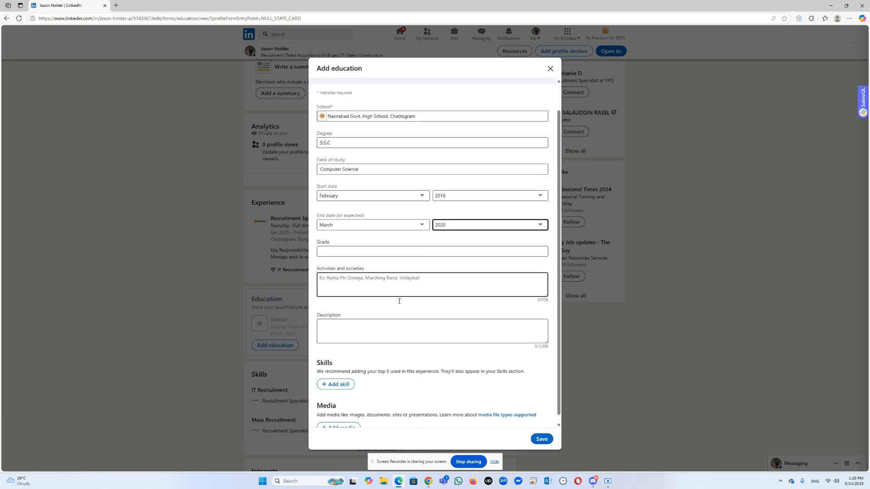
Step: Enter 3.56 as the education's grade and save the entry
{"action": "left_click", "coordinate": [367, 248]}
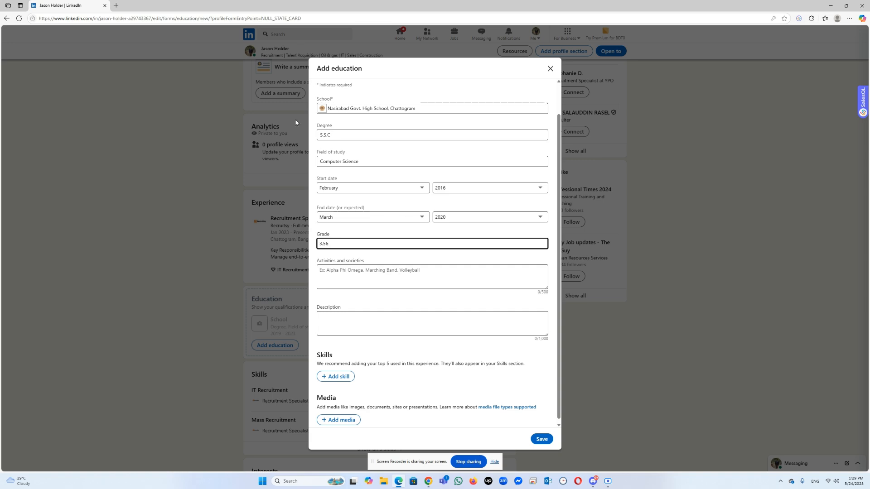
{"action": "scroll", "coordinate": [376, 272], "scroll_direction": "down", "scroll_amount": 1}
{"action": "left_click", "coordinate": [541, 439]}
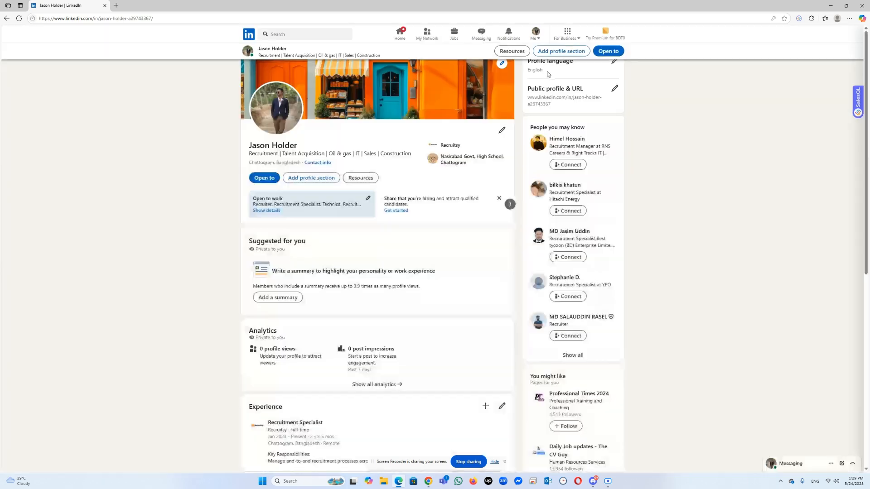
Step: Open the form for adding a summary from the profile's suggestions
{"action": "scroll", "coordinate": [343, 295], "scroll_direction": "down", "scroll_amount": 6}
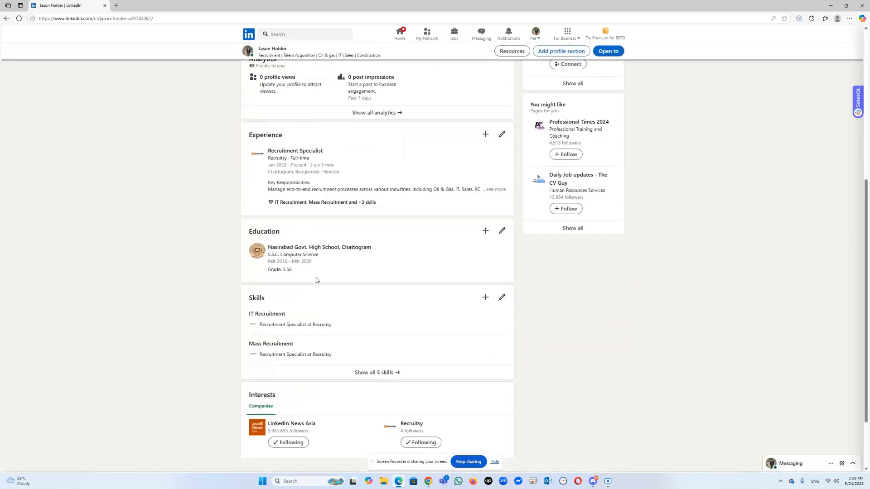
{"action": "scroll", "coordinate": [352, 289], "scroll_direction": "down", "scroll_amount": 1}
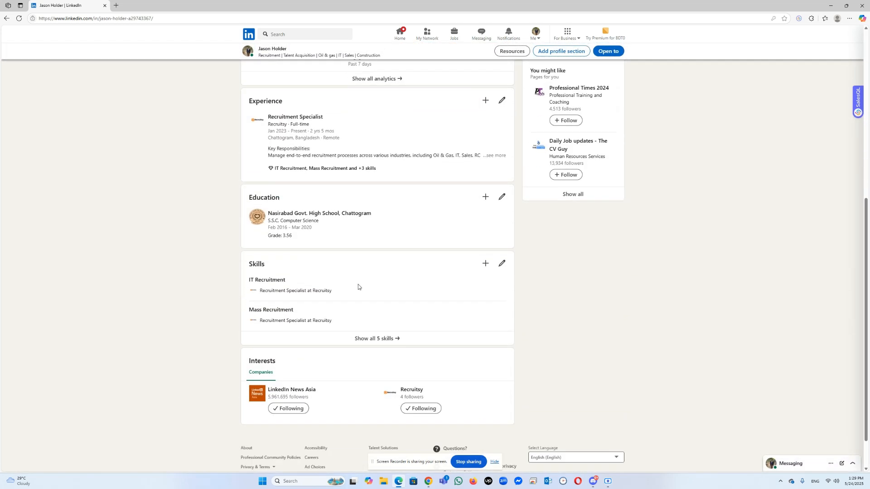
{"action": "scroll", "coordinate": [357, 288], "scroll_direction": "up", "scroll_amount": 5}
{"action": "scroll", "coordinate": [360, 284], "scroll_direction": "up", "scroll_amount": 2}
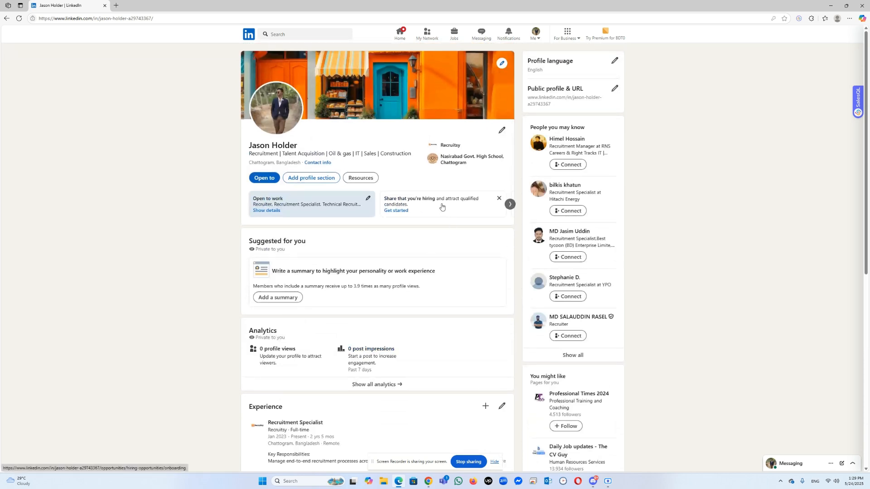
{"action": "left_click", "coordinate": [509, 204]}
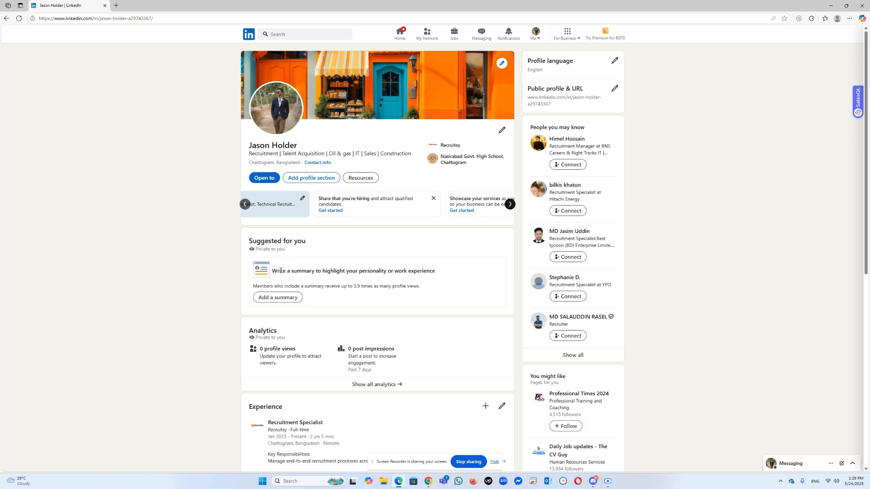
{"action": "left_click", "coordinate": [288, 298]}
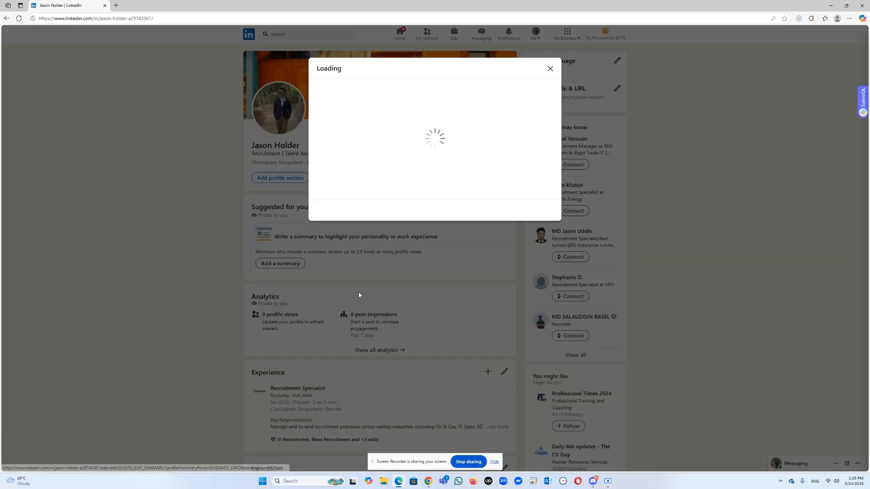
Step: Switch to Chrome's ChatGPT conversation "Recruitment Profile Summary" and locate the text under the "LinkedIn Profile Summary" heading
{"action": "left_click", "coordinate": [428, 481]}
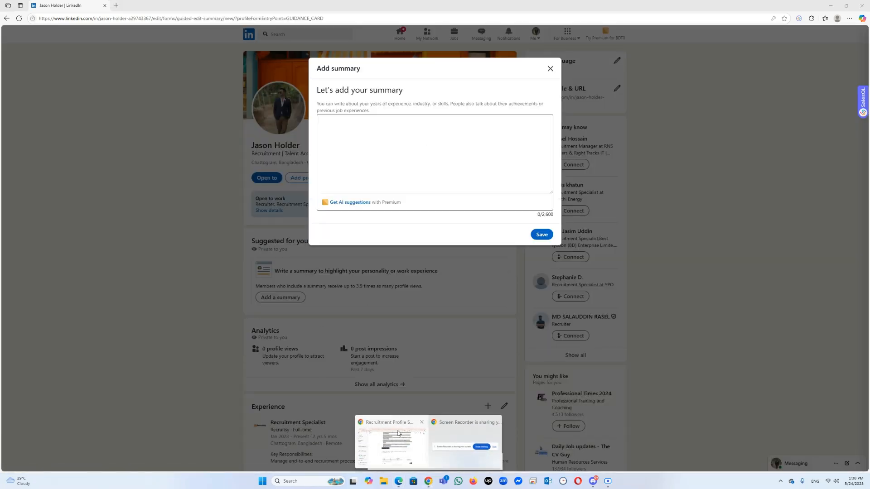
{"action": "left_click", "coordinate": [398, 432]}
{"action": "scroll", "coordinate": [434, 198], "scroll_direction": "up", "scroll_amount": 4}
{"action": "scroll", "coordinate": [434, 199], "scroll_direction": "up", "scroll_amount": 15}
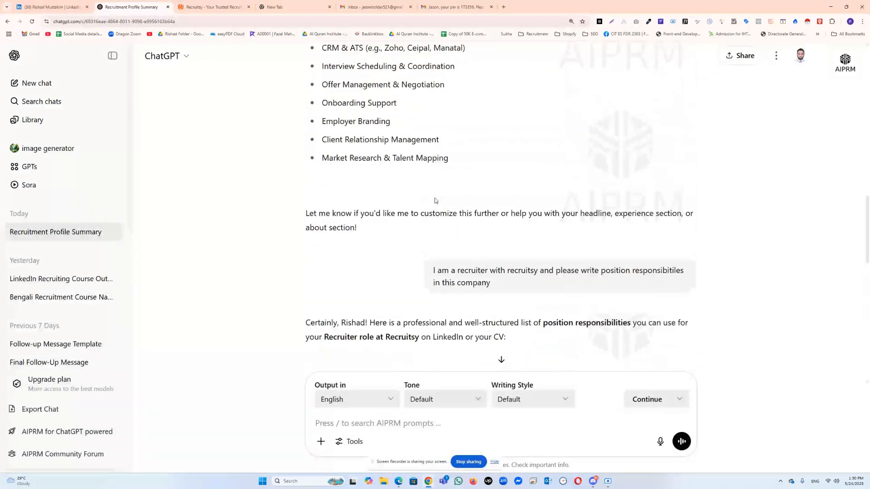
{"action": "scroll", "coordinate": [435, 199], "scroll_direction": "up", "scroll_amount": 10}
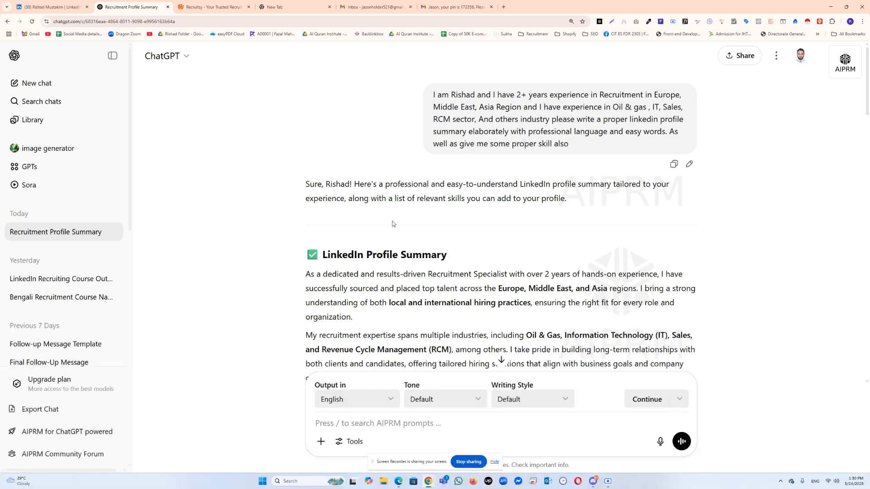
{"action": "scroll", "coordinate": [363, 208], "scroll_direction": "down", "scroll_amount": 2}
{"action": "scroll", "coordinate": [348, 221], "scroll_direction": "down", "scroll_amount": 2}
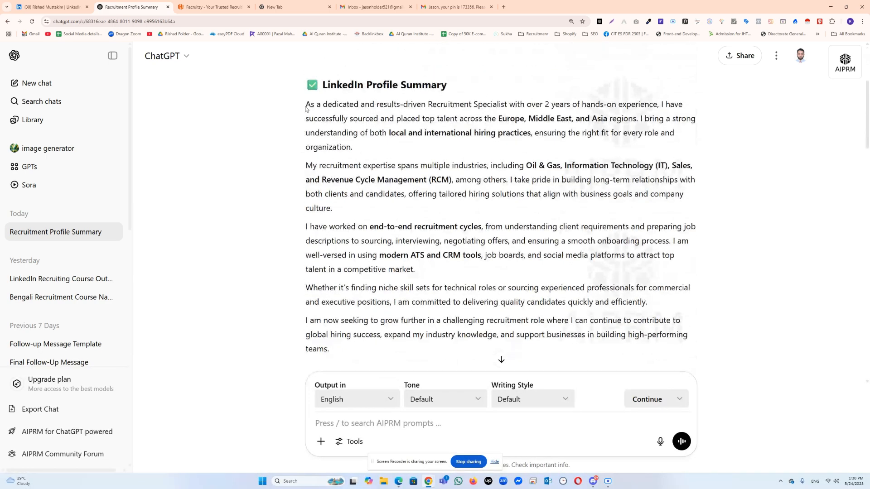
Step: Copy the full LinkedIn Profile Summary text from ChatGPT, switch to LinkedIn in Edge, paste it into the About field and save
{"action": "left_click_drag", "start_coordinate": [307, 106], "coordinate": [408, 195]}
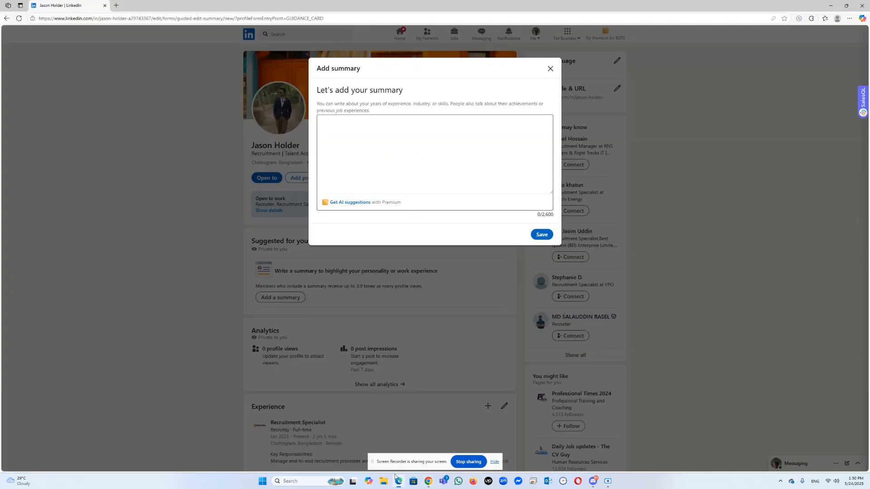
{"action": "left_click", "coordinate": [398, 482]}
{"action": "left_click", "coordinate": [362, 167]}
{"action": "key", "text": "ctrl+v"}
{"action": "left_click", "coordinate": [542, 236]}
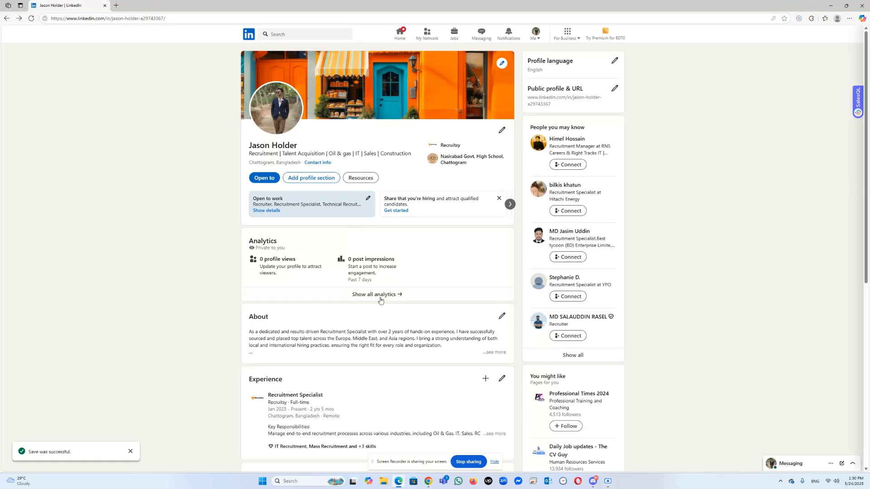
Step: Reopen the About section for editing, then copy "Talent Acquisition" from the "Key Skills to Add on LinkedIn" list in Chrome's ChatGPT conversation
{"action": "scroll", "coordinate": [379, 287], "scroll_direction": "down", "scroll_amount": 2}
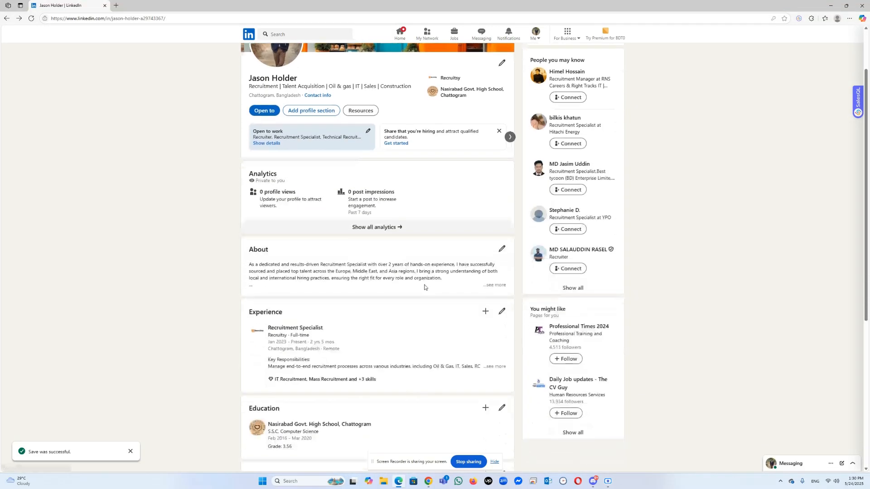
{"action": "left_click", "coordinate": [501, 250]}
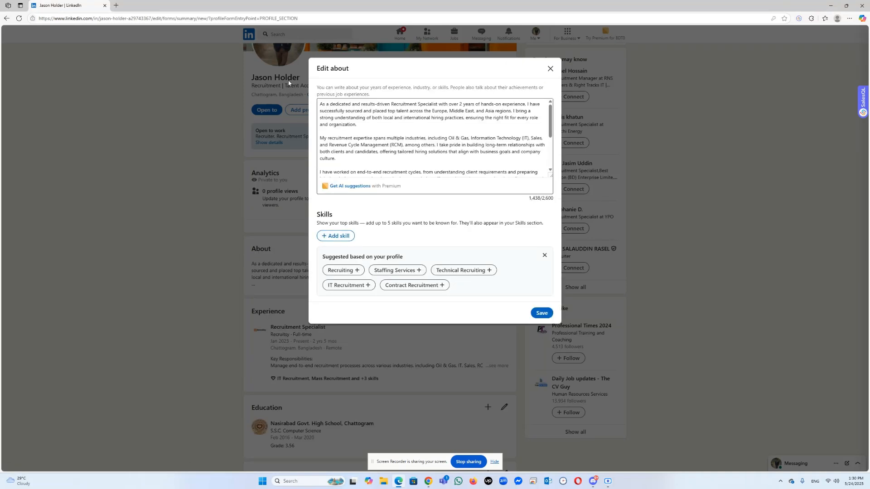
{"action": "left_click", "coordinate": [429, 481]}
{"action": "left_click", "coordinate": [392, 442]}
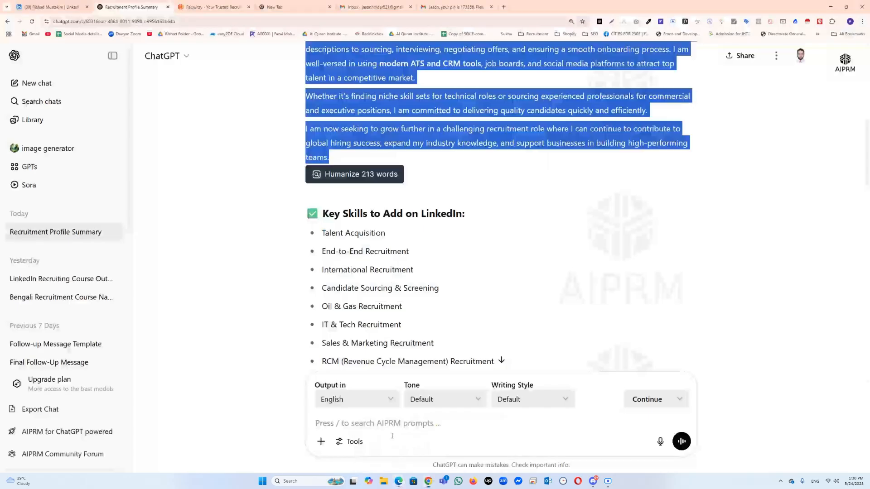
{"action": "left_click", "coordinate": [371, 213]}
{"action": "scroll", "coordinate": [372, 213], "scroll_direction": "up", "scroll_amount": 5}
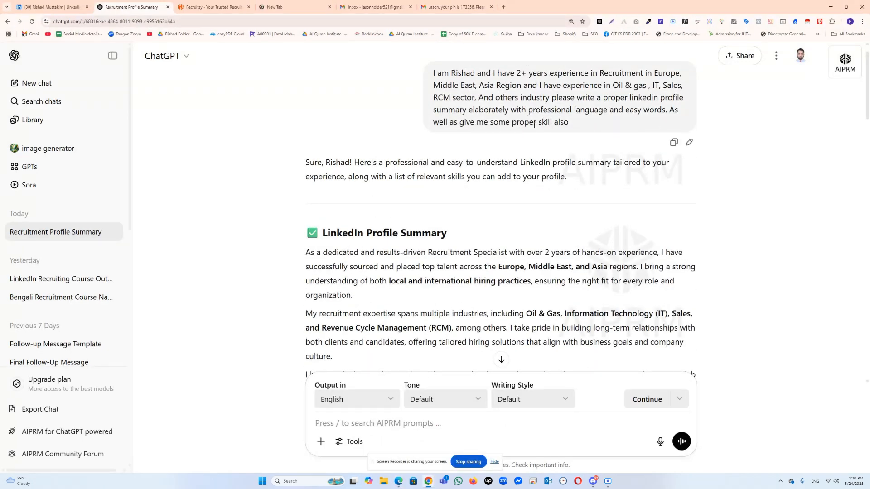
{"action": "scroll", "coordinate": [474, 266], "scroll_direction": "down", "scroll_amount": 9}
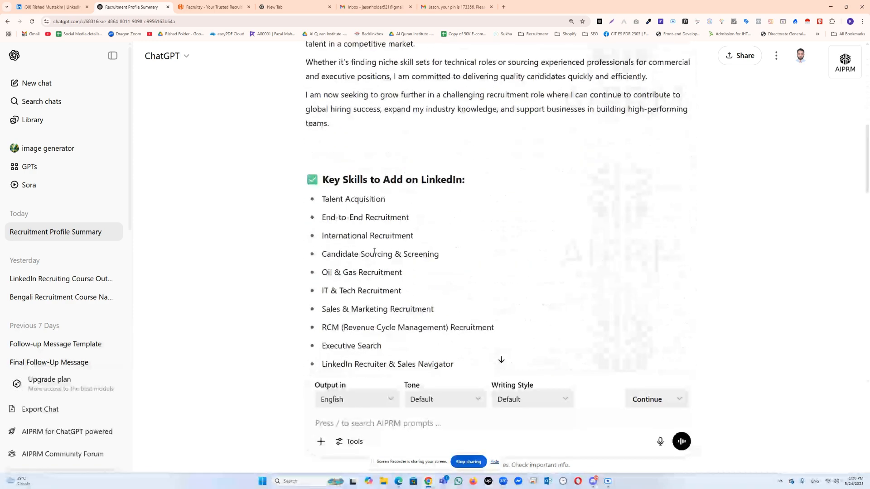
{"action": "scroll", "coordinate": [360, 236], "scroll_direction": "down", "scroll_amount": 2}
{"action": "left_click_drag", "start_coordinate": [386, 132], "coordinate": [320, 132]}
{"action": "key", "text": "ctrl+c"}
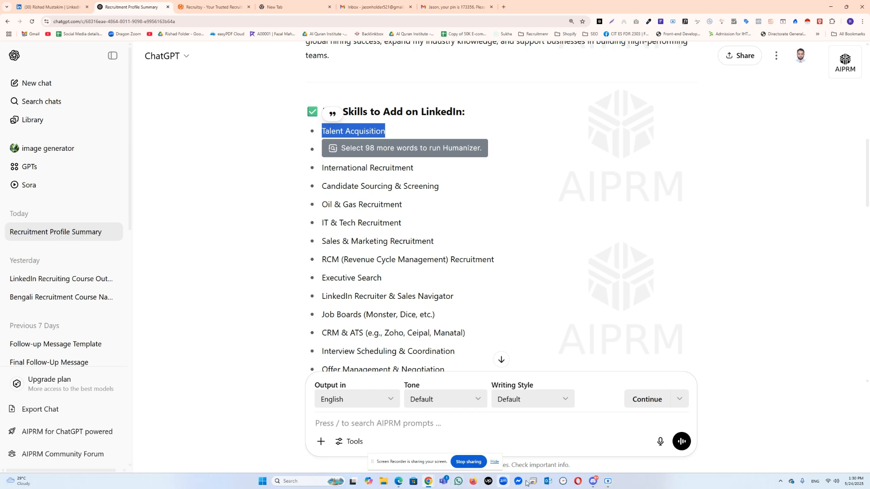
Step: Back in LinkedIn, look up the copied skill, add "Global Talent Acquisition" as a top skill, save the About section and dismiss the follow-up dialog
{"action": "left_click", "coordinate": [398, 481]}
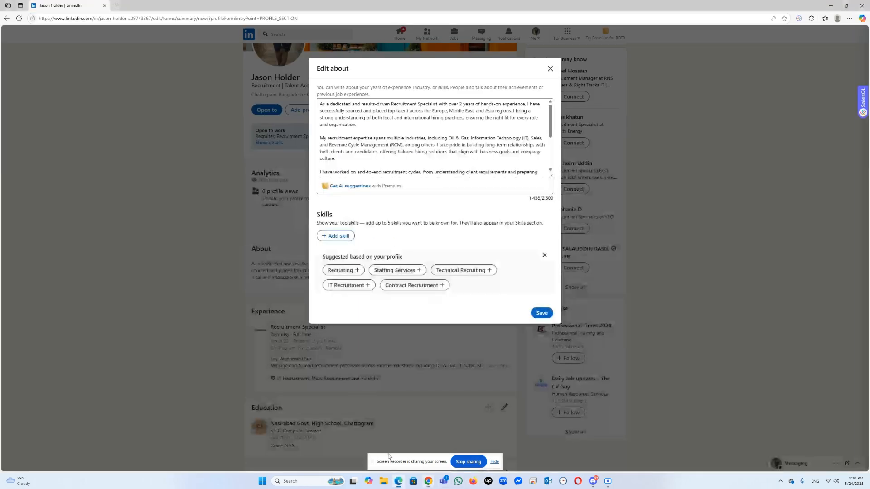
{"action": "left_click", "coordinate": [339, 235]}
{"action": "key", "text": "ctrl+v"}
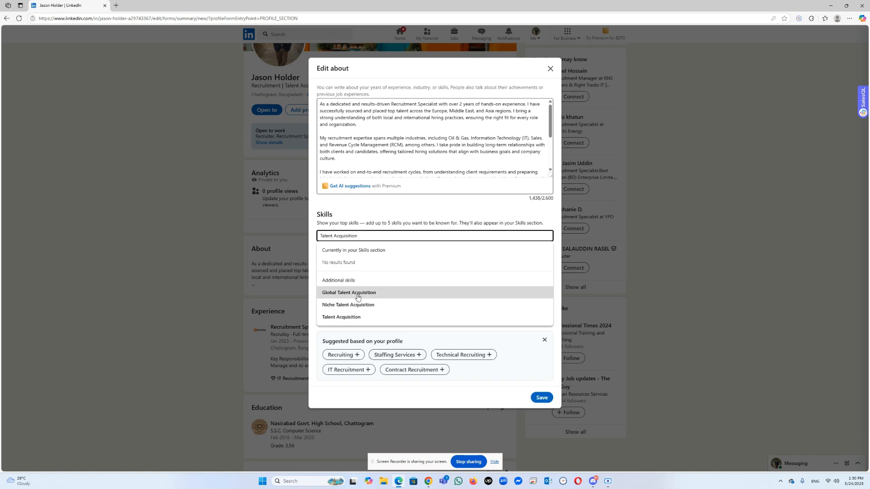
{"action": "left_click", "coordinate": [358, 293]}
{"action": "left_click", "coordinate": [540, 335]}
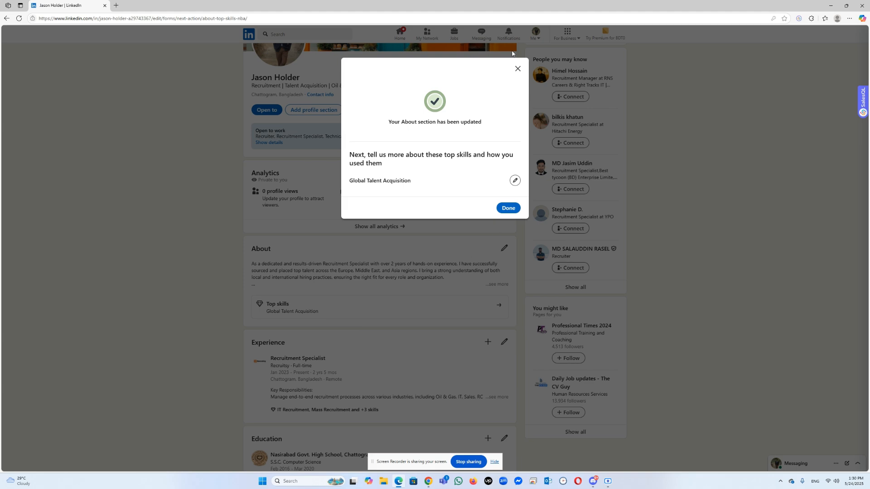
{"action": "left_click", "coordinate": [518, 68]}
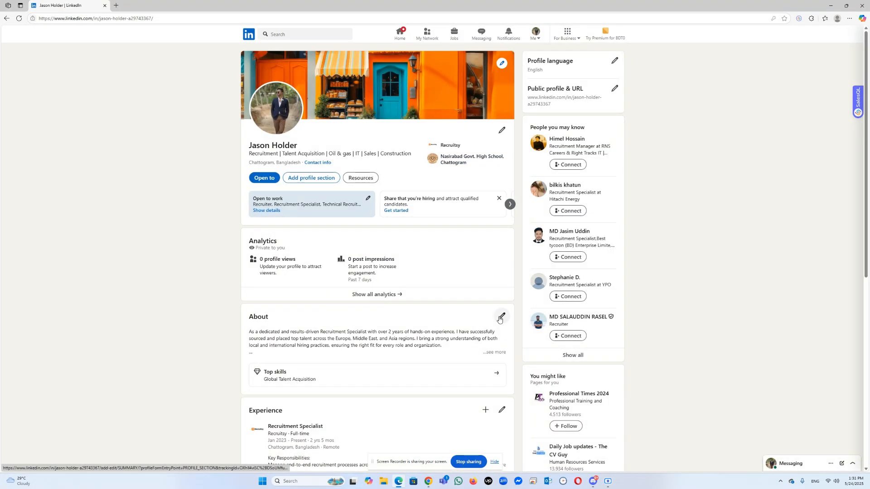
{"action": "scroll", "coordinate": [402, 295], "scroll_direction": "down", "scroll_amount": 7}
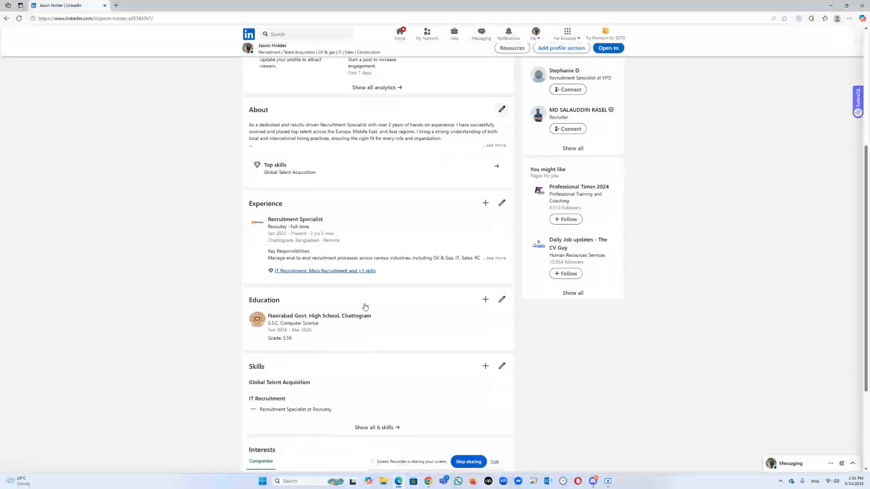
{"action": "scroll", "coordinate": [361, 306], "scroll_direction": "up", "scroll_amount": 7}
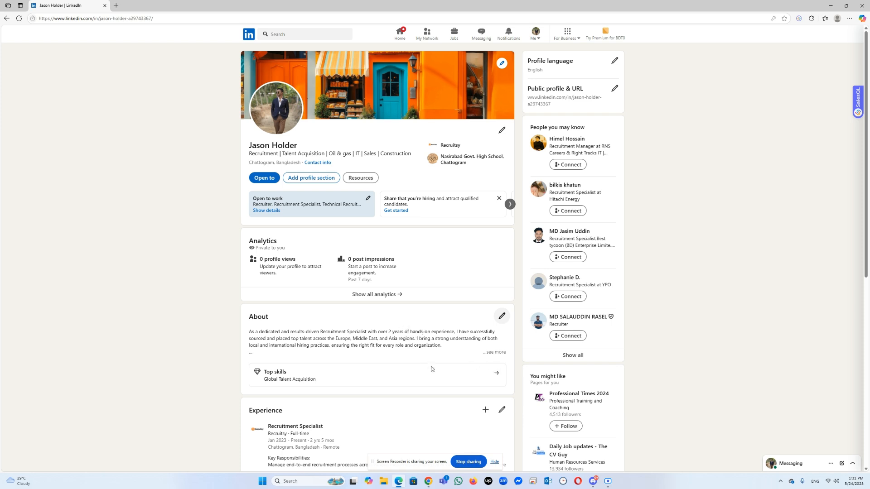
{"action": "left_click", "coordinate": [608, 481]}
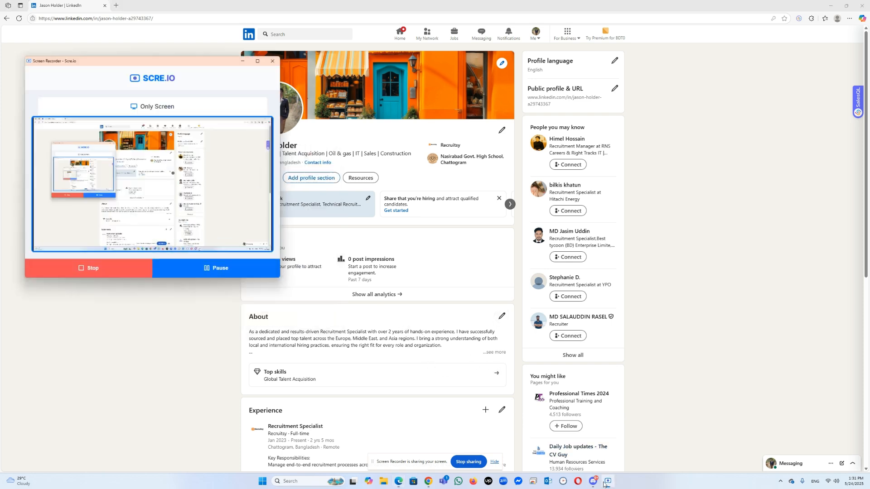